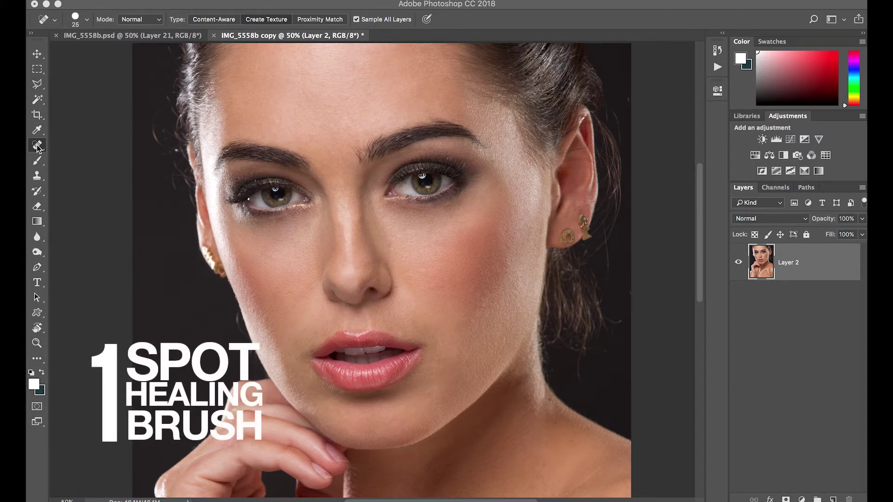
left_click(37, 147)
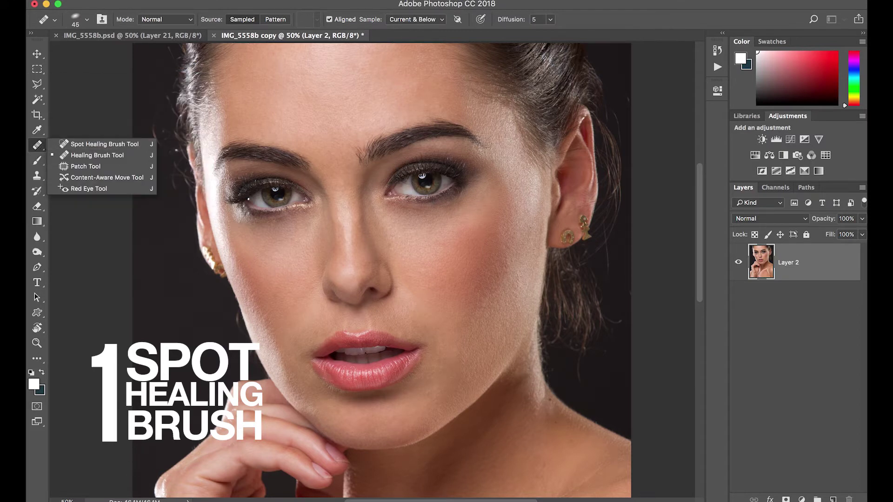
left_click(424, 113)
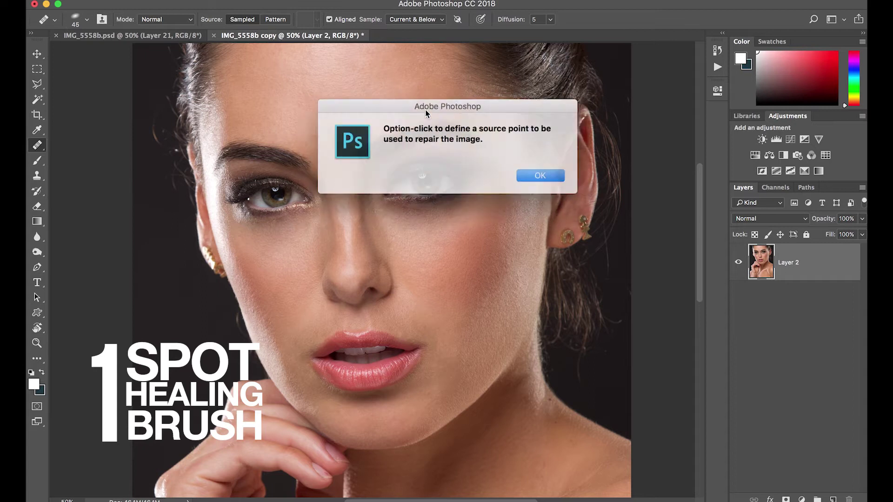
left_click(522, 177)
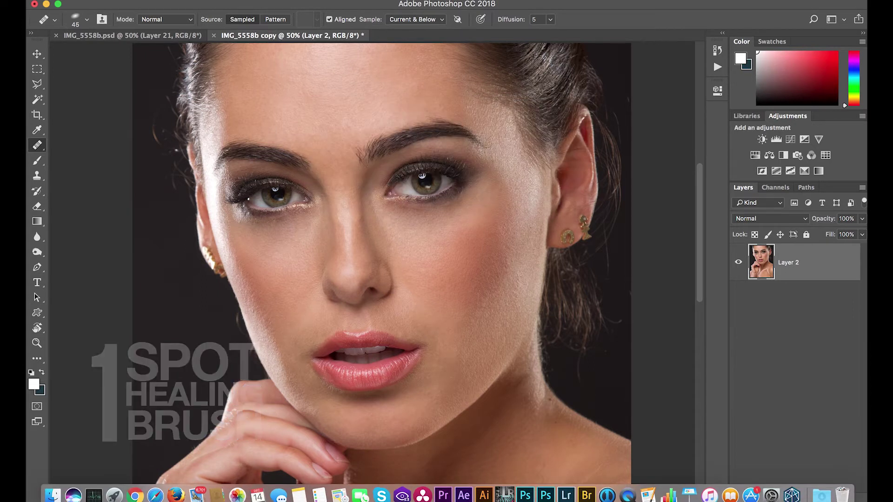
Add a new empty layer above the portrait layer for the retouching.
key("super+plus")
key("super+plus")
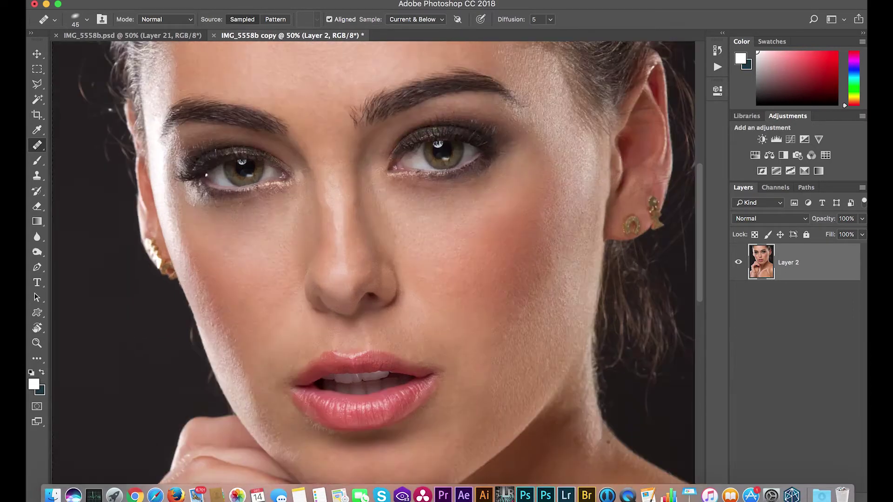
left_click_drag(533, 137, 537, 355)
left_click_drag(412, 72, 488, 143)
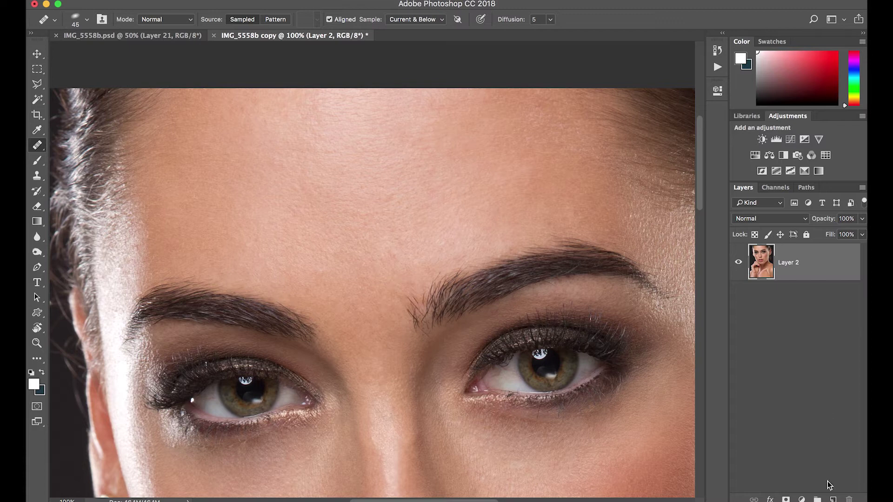
left_click(834, 499)
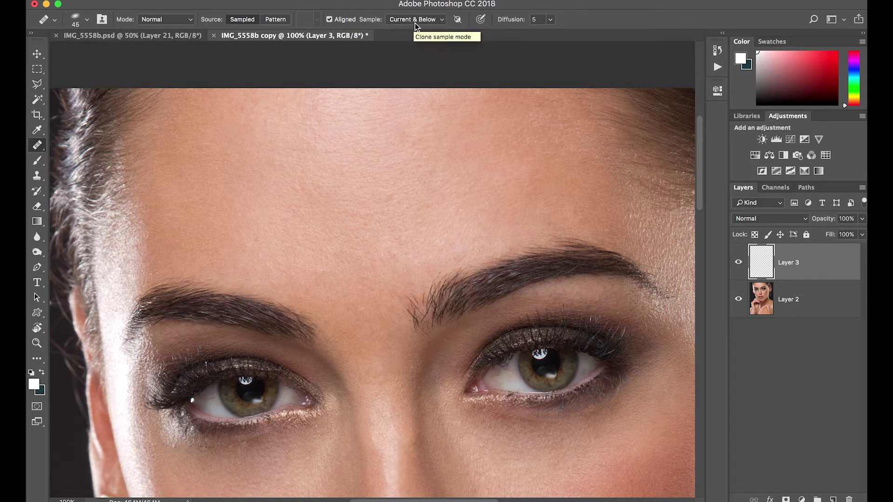
Switch to the Spot Healing Brush tool for work on the new layer.
left_click(418, 221)
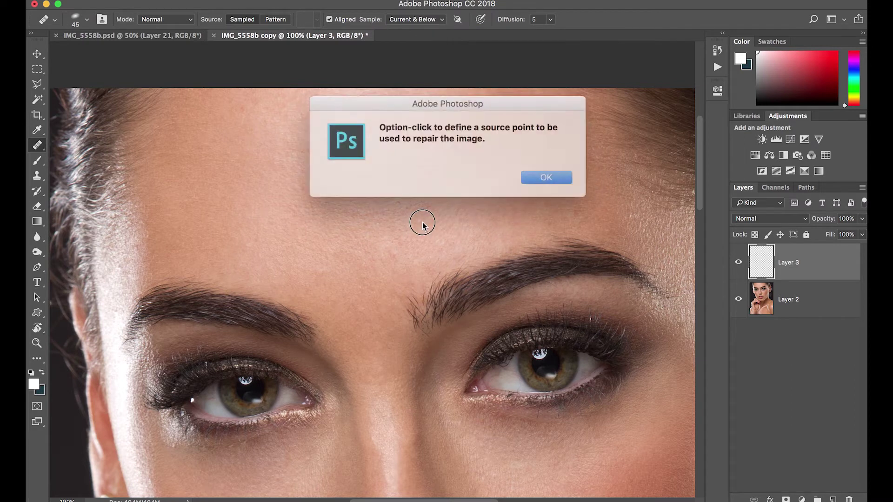
left_click(520, 175)
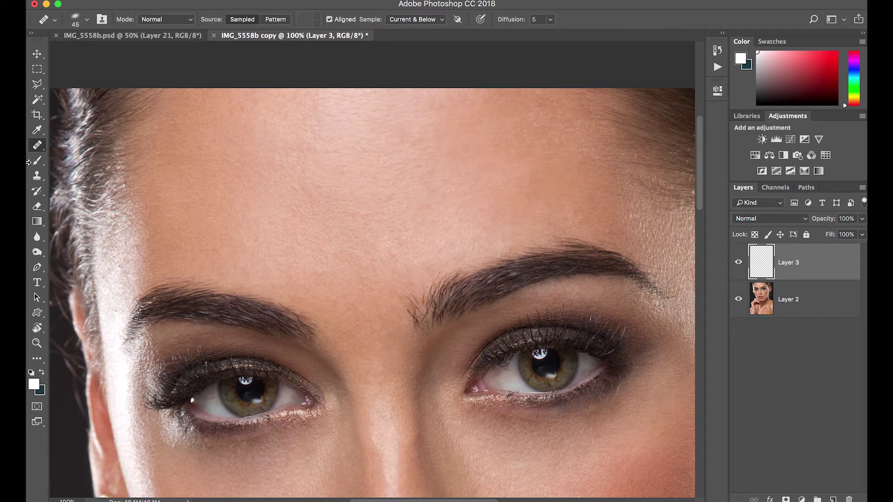
right_click(37, 147)
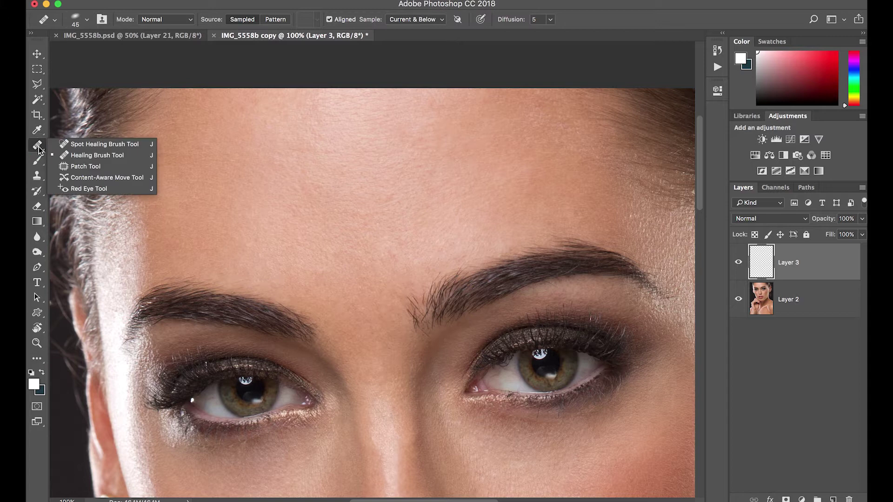
left_click(158, 141)
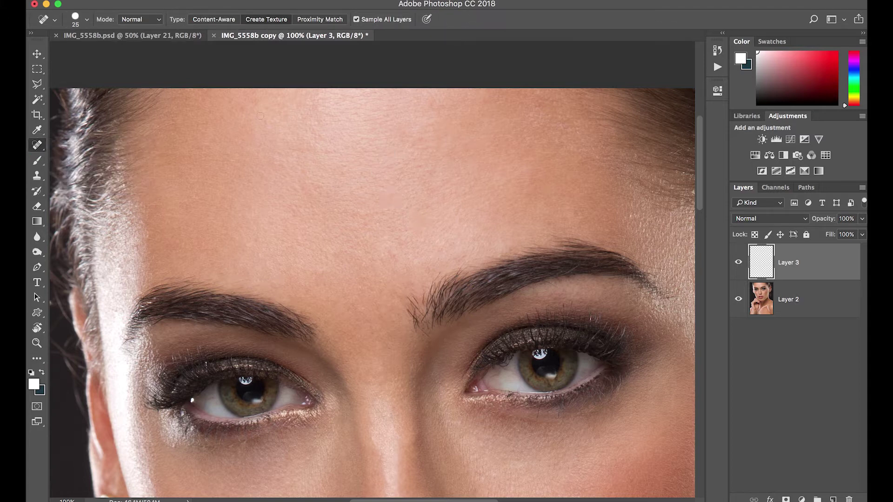
scroll(389, 122, "down", 10)
scroll(388, 121, "right", 3)
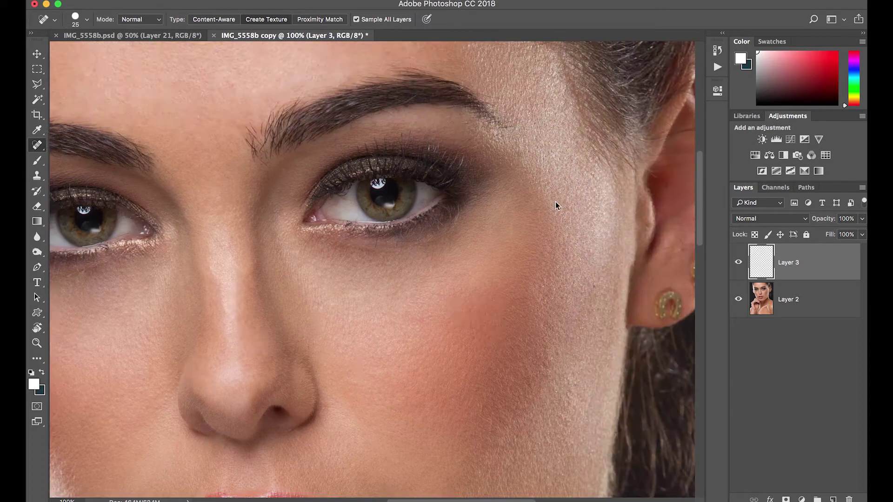
scroll(379, 235, "up", 10)
Switch to the Healing Brush tool and set the brush size to 50.
right_click(38, 147)
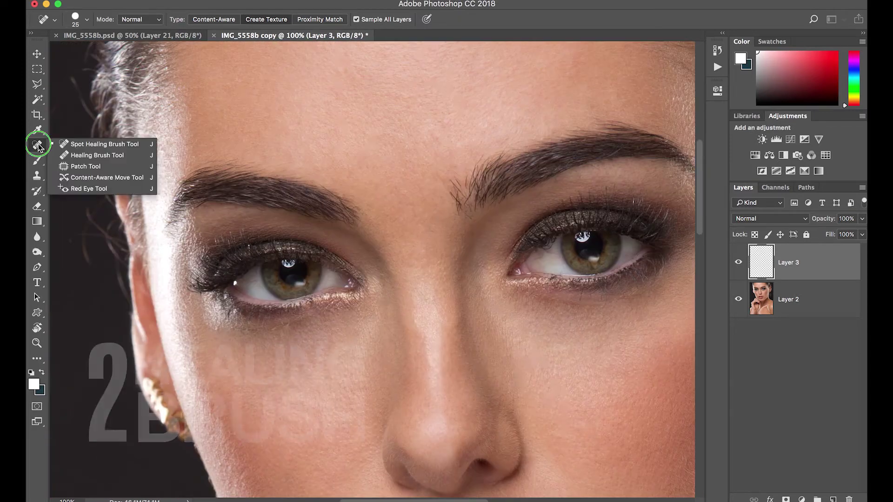
left_click(81, 155)
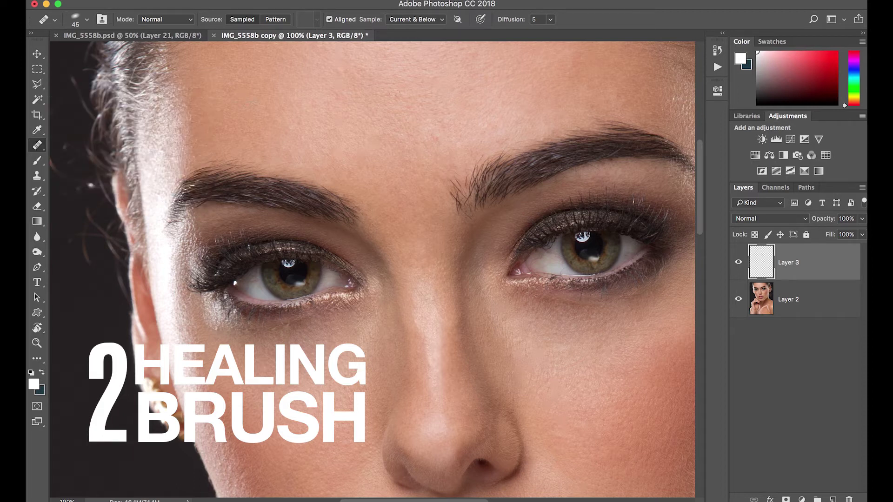
key("bracketright")
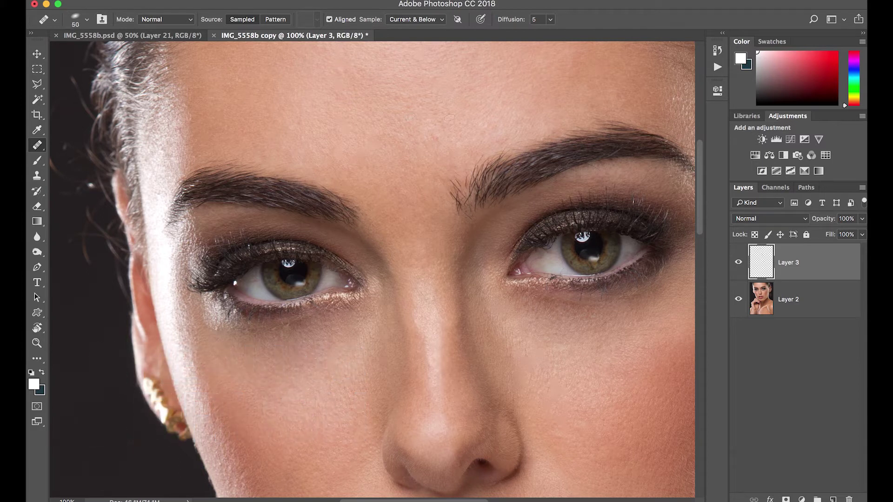
Sample clean forehead skin at several points and heal the nearby blemishes on the forehead with it.
left_click_drag(488, 110, 469, 180)
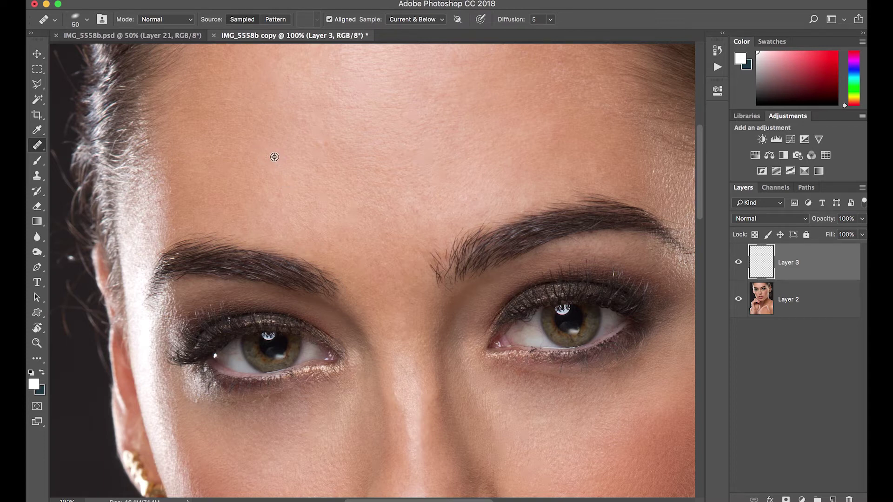
left_click(278, 157, "alt")
mouse_move(319, 171)
left_mouse_down()
mouse_move(318, 139)
mouse_move(394, 122)
mouse_move(373, 130)
left_mouse_up()
left_click(342, 162, "alt")
left_click(284, 104, "alt")
left_click(306, 117)
key("super+minus")
key("super+minus")
key("super+plus")
key("super+plus")
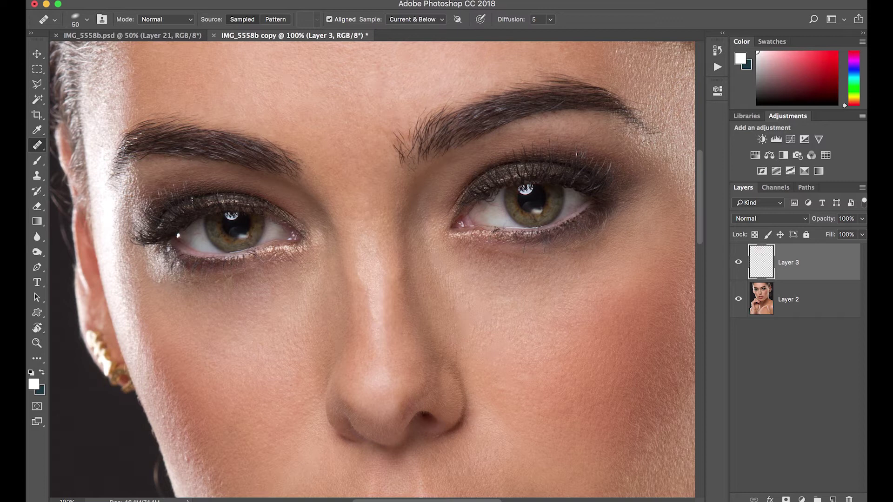
Switch to the Patch tool.
left_click(39, 148)
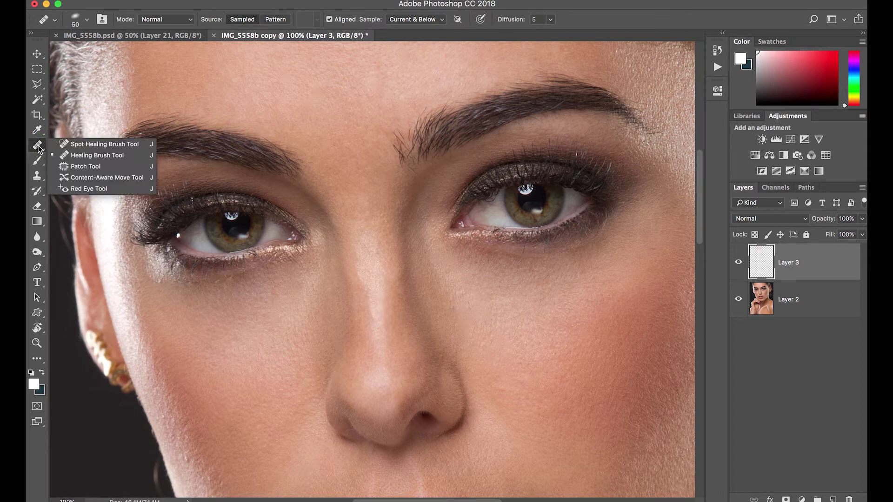
left_click(85, 166)
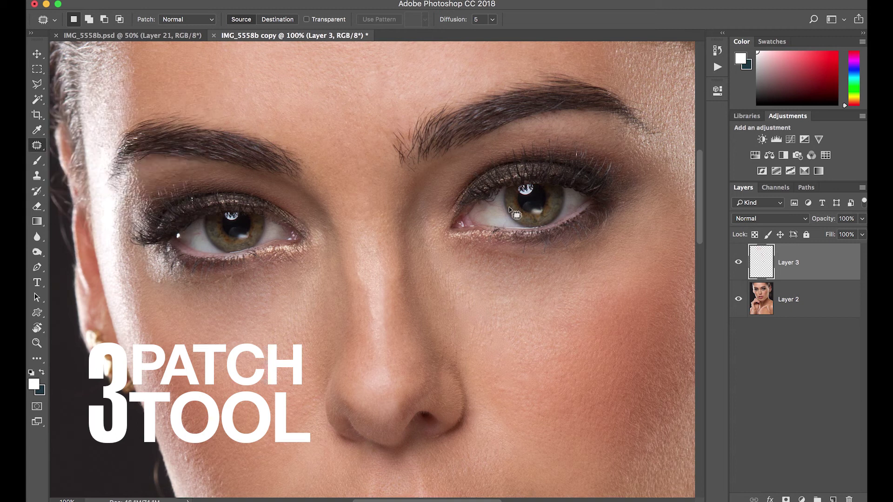
key("super+minus")
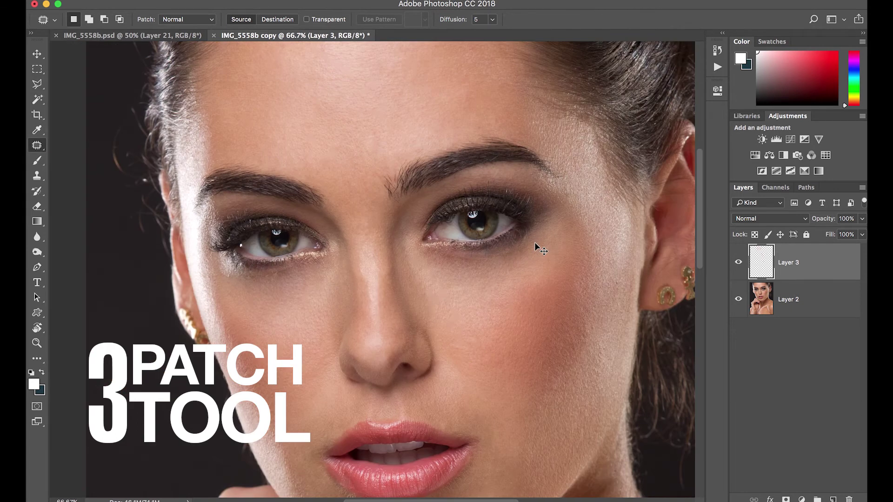
key("super+plus")
key("super+plus")
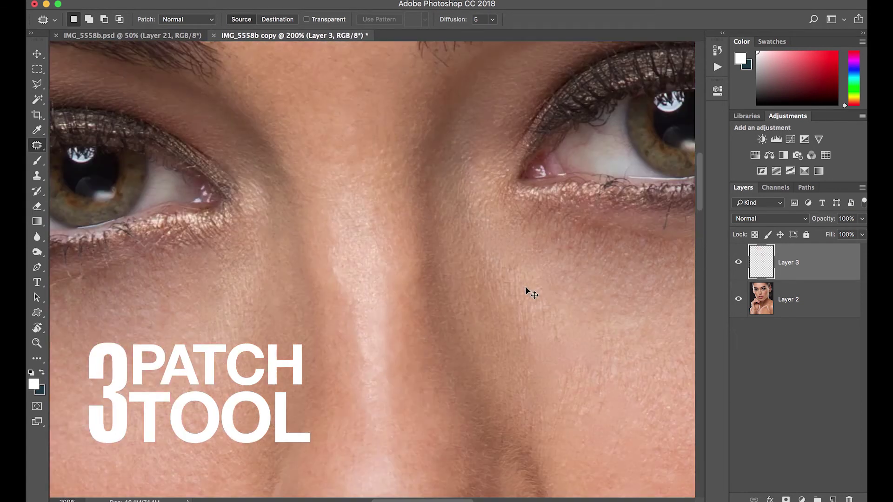
key("super+minus")
key("super+minus")
key("super+plus")
key("super+plus")
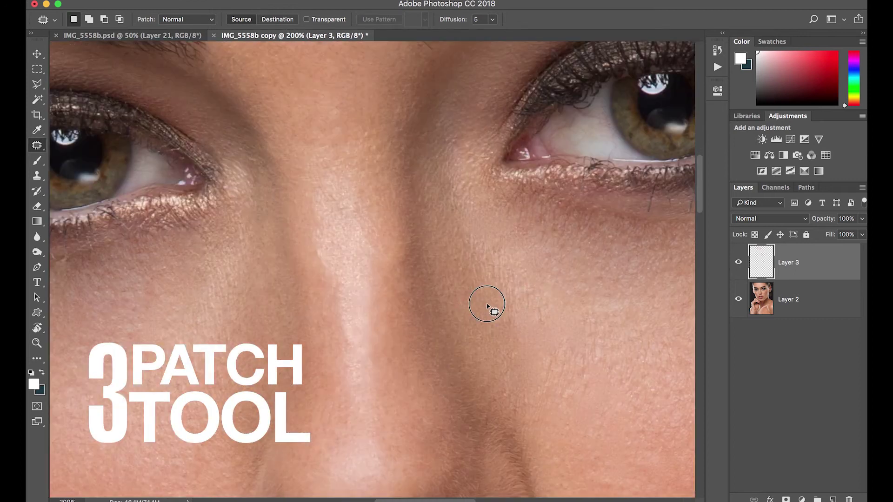
key("super+minus")
key("super+minus")
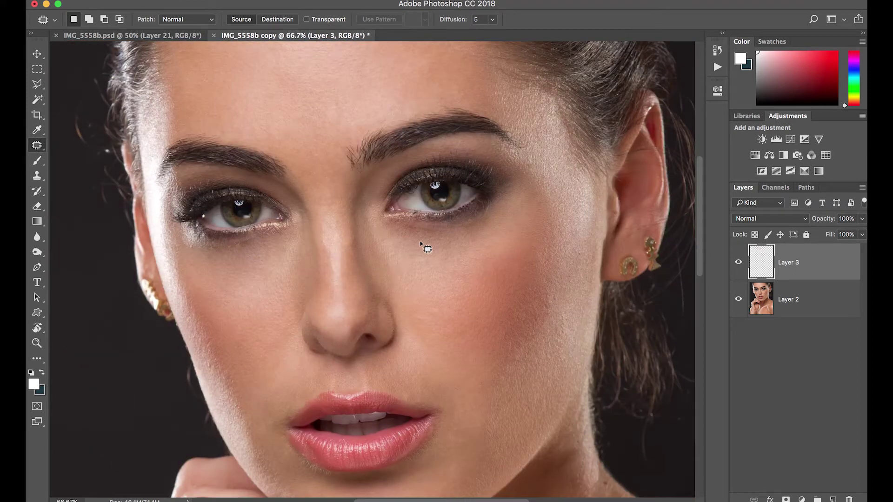
key("super+plus")
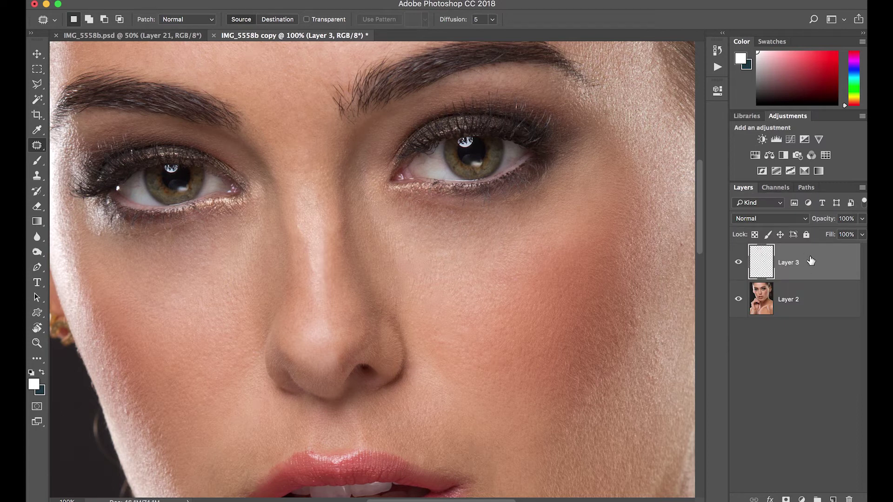
Stamp all visible layers into a new top layer and patch the skin beneath the eyes with smoother cheek skin.
key("super+alt+shift+e")
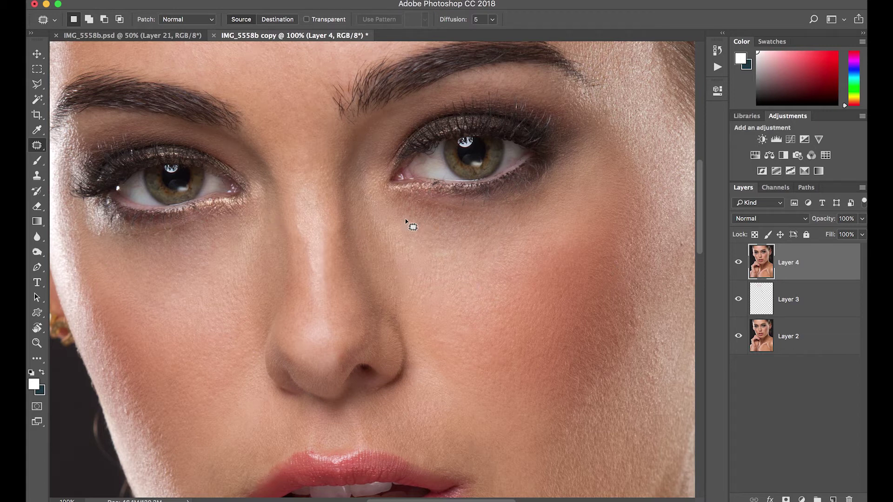
mouse_move(406, 221)
left_mouse_down()
mouse_move(395, 208)
mouse_move(434, 200)
mouse_move(470, 267)
left_mouse_up()
key("super+d")
mouse_move(448, 207)
left_mouse_down()
mouse_move(541, 201)
mouse_move(487, 212)
mouse_move(511, 254)
left_mouse_up()
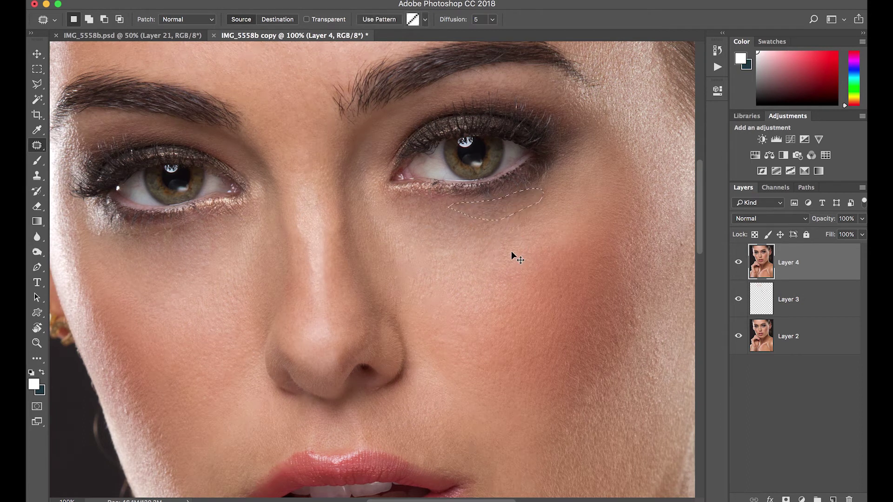
left_click(511, 256)
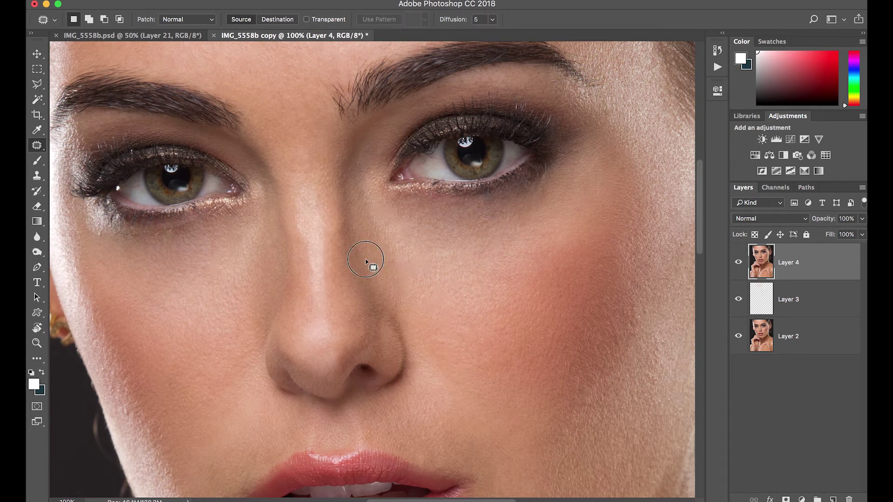
scroll(369, 251, "left", 5)
mouse_move(335, 219)
left_mouse_down()
mouse_move(370, 196)
mouse_move(297, 206)
mouse_move(343, 218)
mouse_move(365, 209)
mouse_move(391, 271)
left_mouse_up()
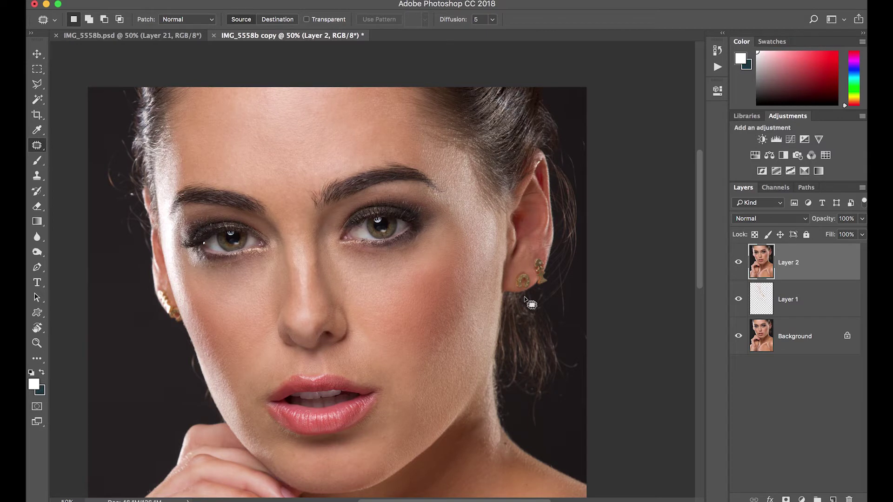
Compare the retouched portrait with the original by isolating the Background layer and restoring the other layers.
key("super+plus")
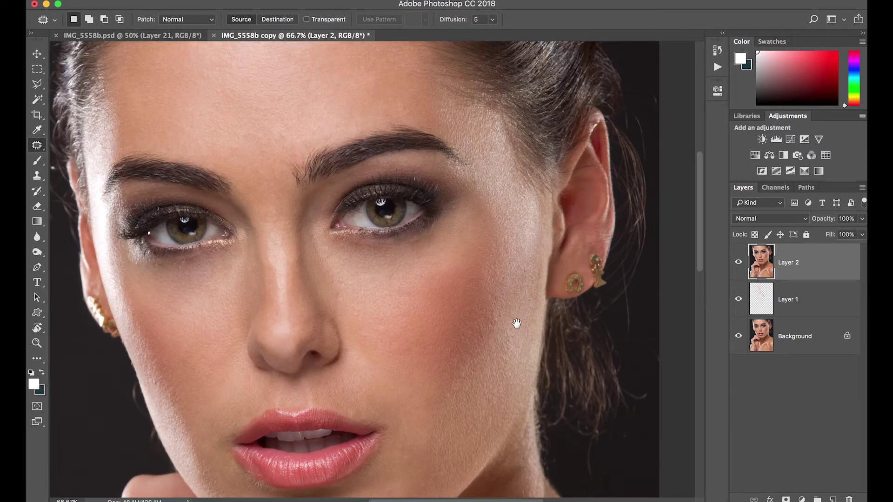
scroll(515, 323, "down", 5)
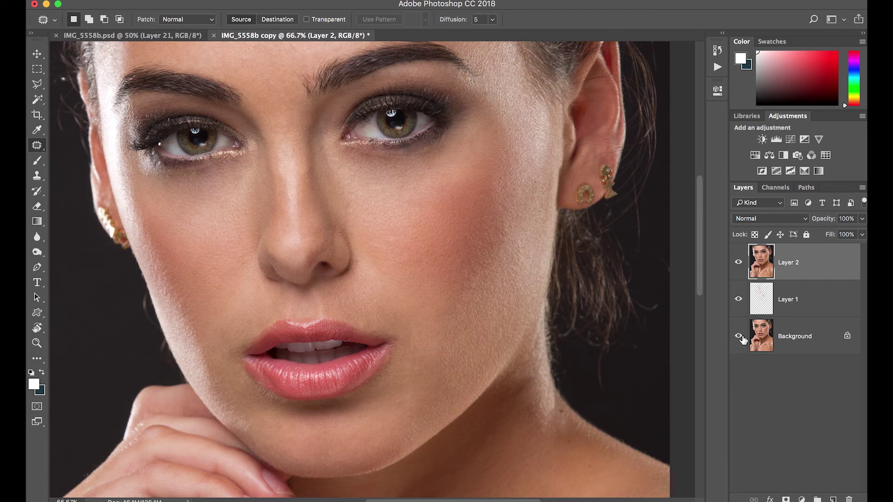
left_click(739, 337, "alt")
left_click(740, 338, "alt")
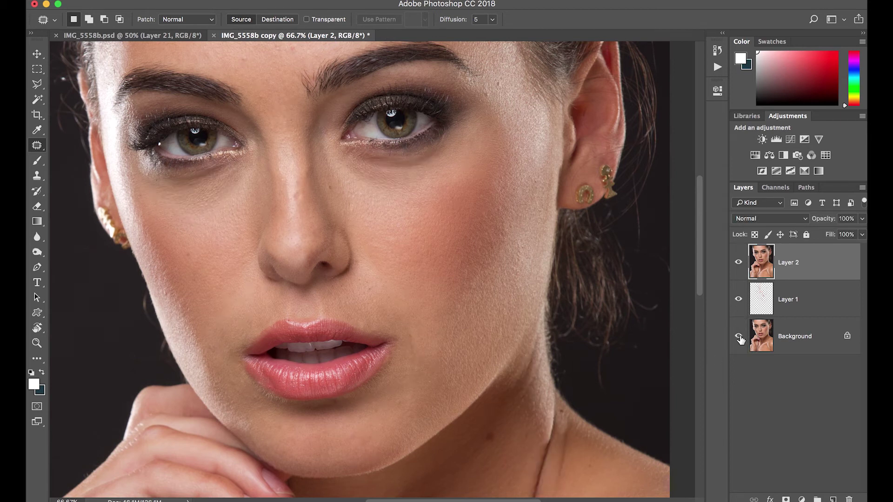
left_click(740, 338, "alt")
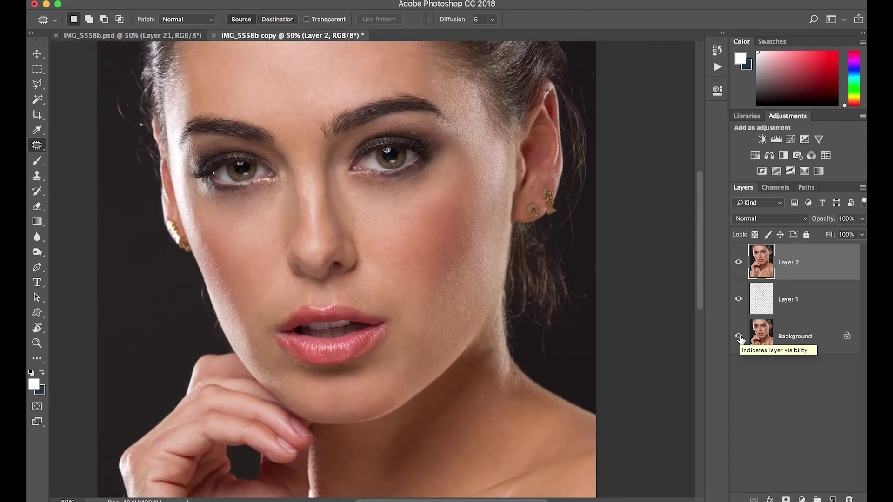
left_click(740, 337, "alt")
key("super+minus")
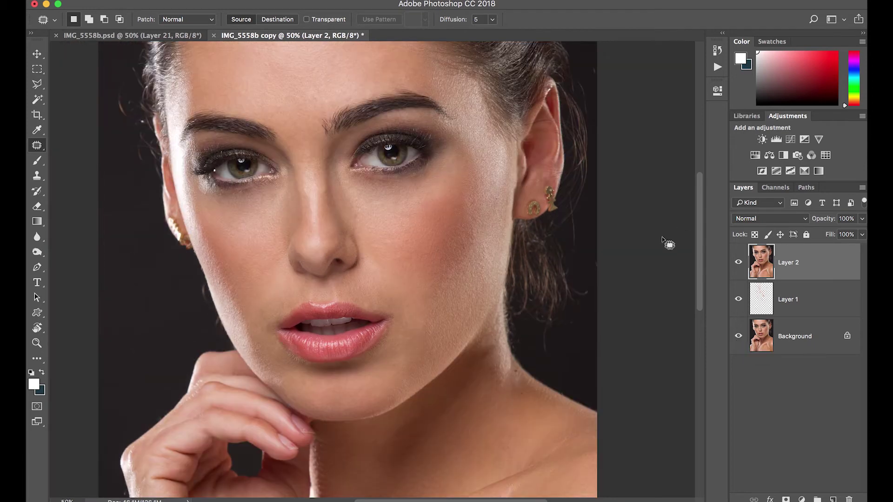
Start a Pen path above the photo and trace the hair edge down to the top of the ear on the image's right side.
left_click_drag(467, 249, 509, 324)
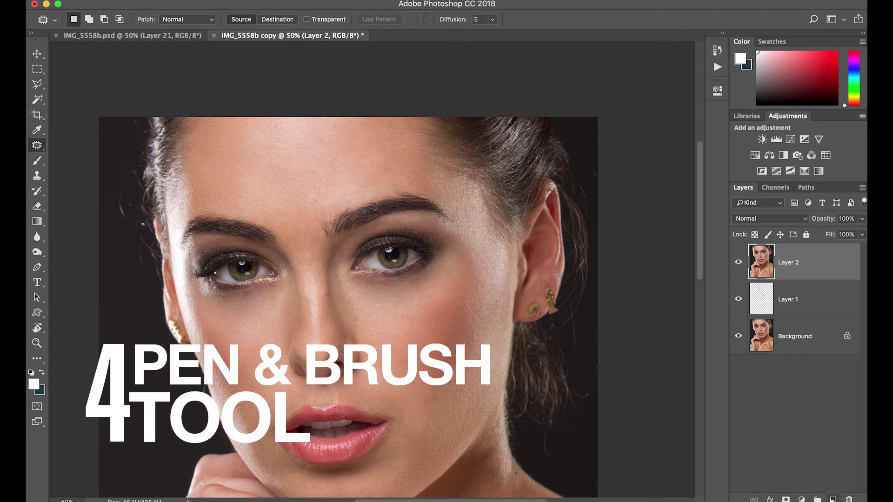
left_click(37, 267)
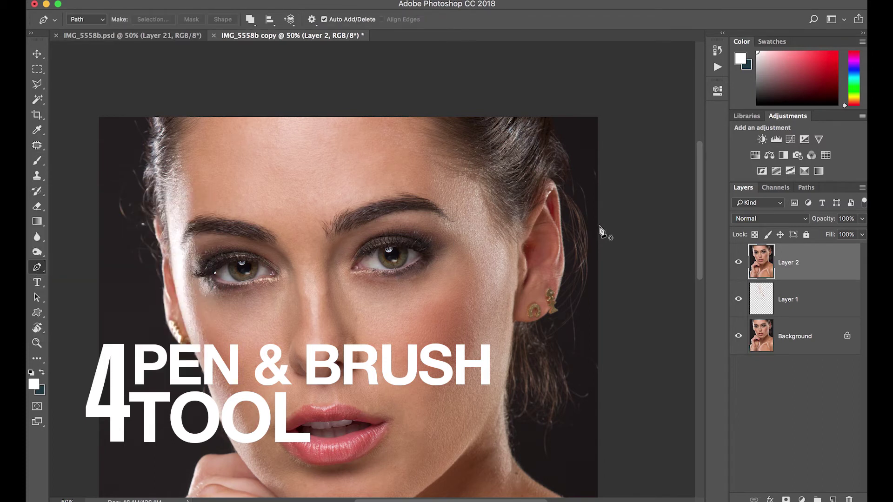
key("super+plus")
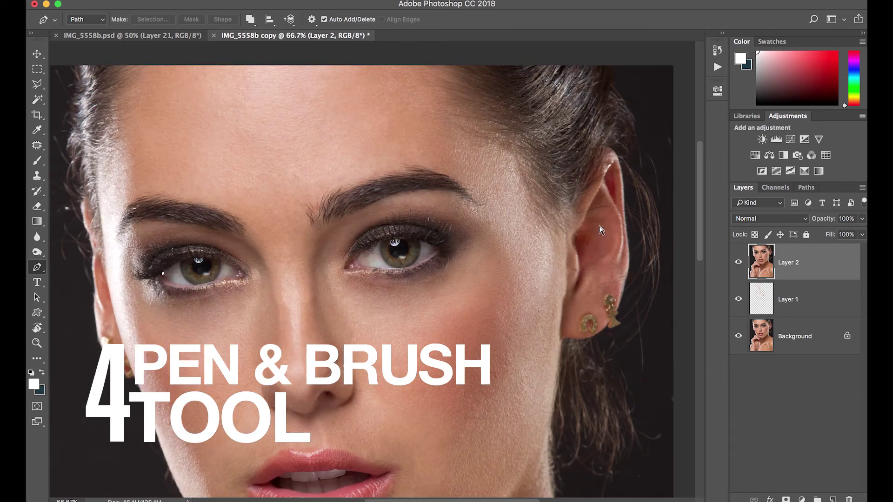
key("super+minus")
key("super+minus")
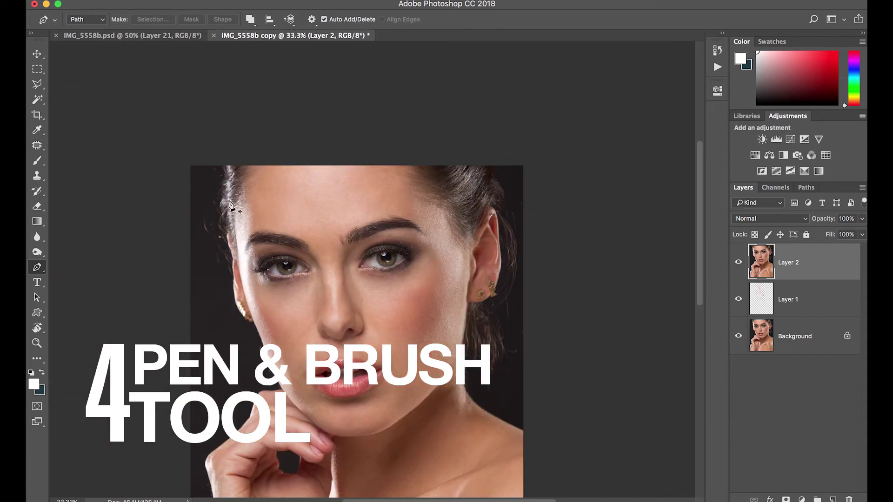
key("super+plus")
key("super+plus")
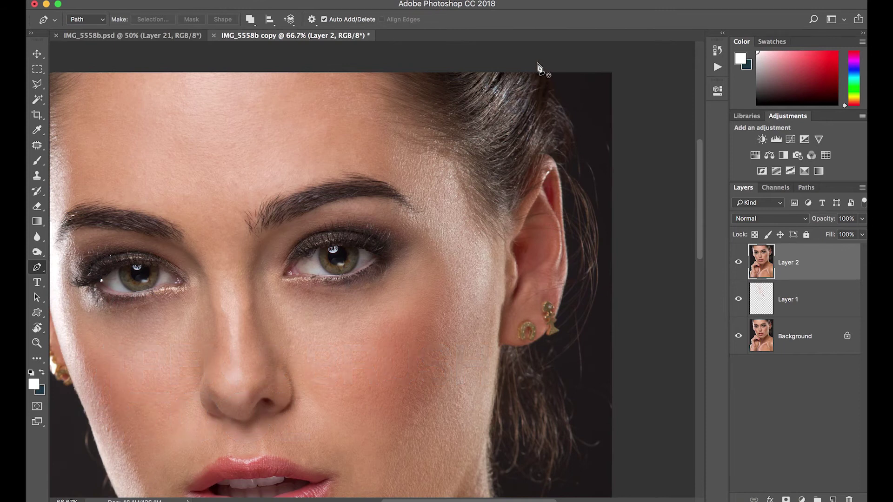
left_click(539, 58)
left_click(548, 75)
left_click(551, 104)
left_click(558, 157)
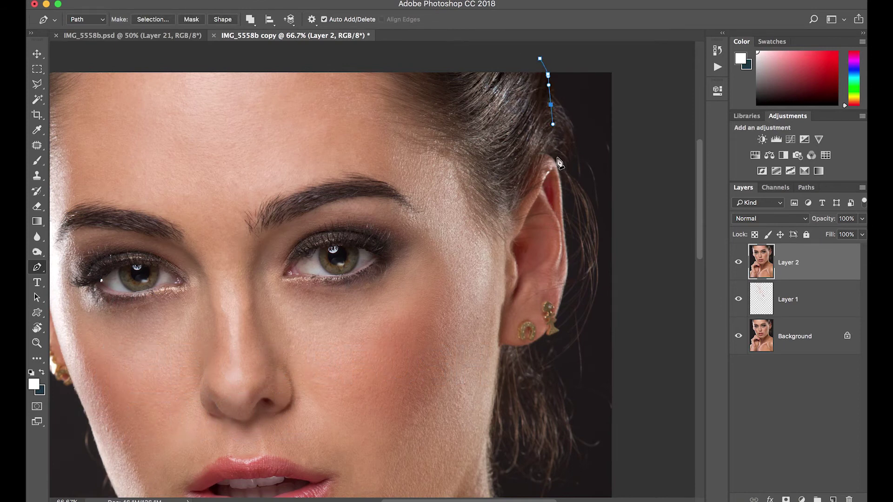
Continue the path along the ear's outer rim down to the hanging earring.
scroll(558, 156, "down", 5)
scroll(558, 156, "right", 2)
key("super+plus")
key("super+plus")
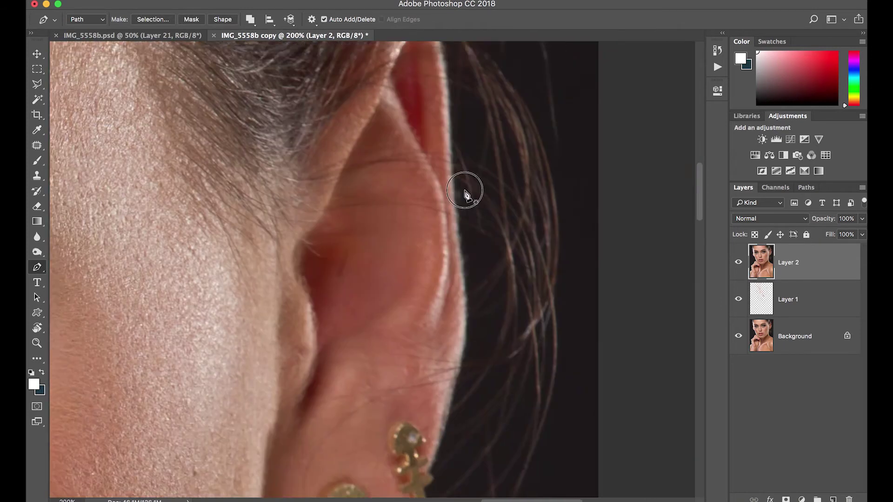
left_click_drag(466, 192, 456, 227)
left_click_drag(466, 343, 470, 244)
left_click_drag(518, 311, 530, 142)
left_click_drag(474, 194, 449, 283)
left_click(447, 296)
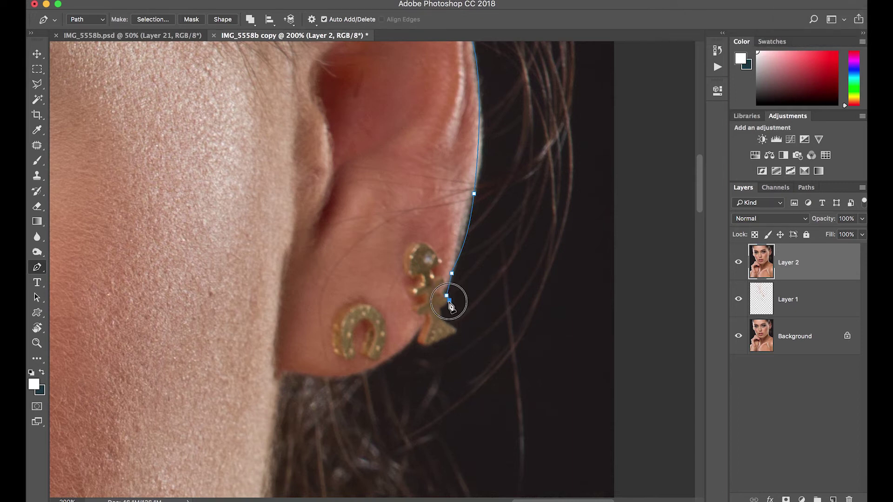
Trace the path around the hanging earring and beneath the earlobe to the jaw.
left_click(448, 301)
left_click(440, 311)
left_click(442, 321)
left_click(453, 330)
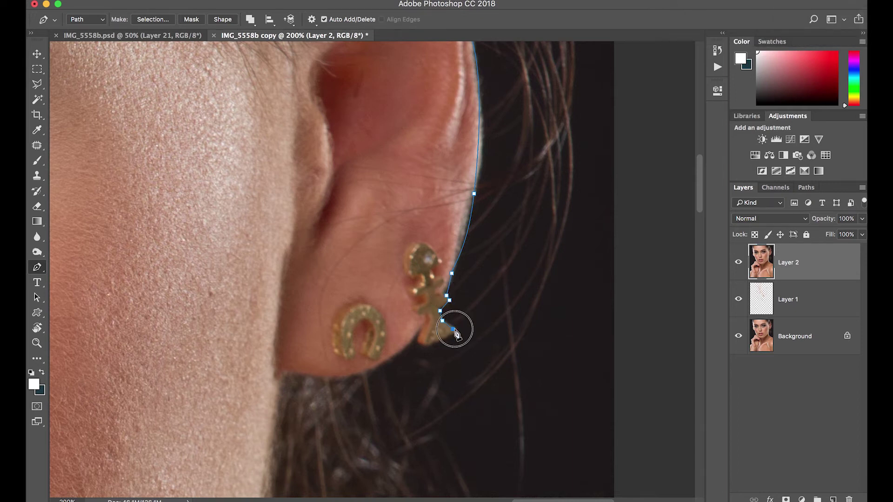
left_click_drag(451, 335, 435, 345)
left_click(429, 343)
left_click(377, 367)
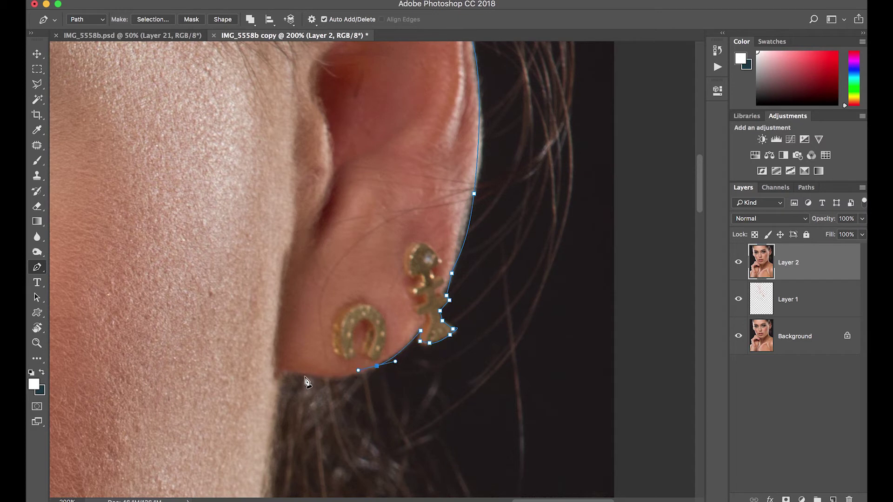
left_click(289, 374)
Extend the path down the jaw and neck and along the shoulder to the photo's right edge.
left_click_drag(372, 385, 470, 98)
left_click_drag(361, 213, 354, 302)
left_click_drag(367, 130, 369, 123)
left_click_drag(337, 427, 326, 179)
left_click_drag(326, 178, 330, 228)
left_click_drag(345, 337, 361, 386)
key("super+minus")
key("super+minus")
key("super+minus")
left_click_drag(406, 328, 421, 338)
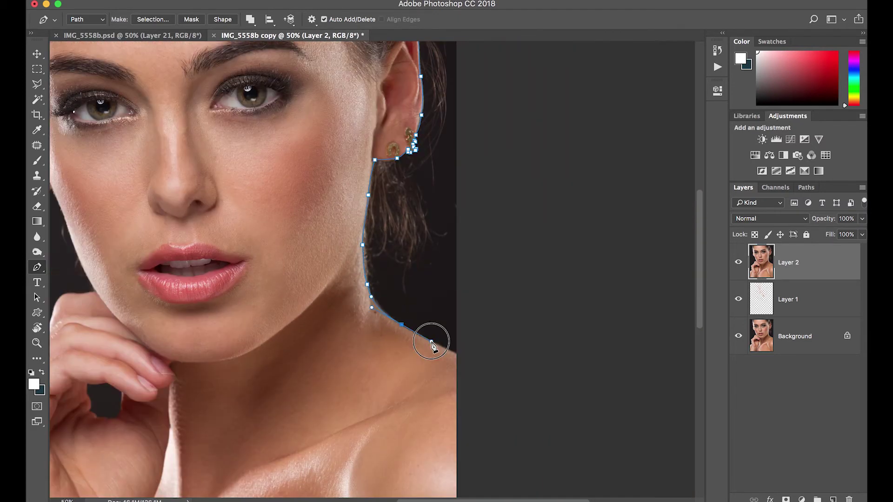
left_click(457, 353)
Route the path outside the canvas and close it at its starting point above the hair.
left_click(506, 343)
left_click_drag(551, 174, 551, 399)
left_click_drag(548, 180, 548, 164)
left_click_drag(469, 82, 421, 116)
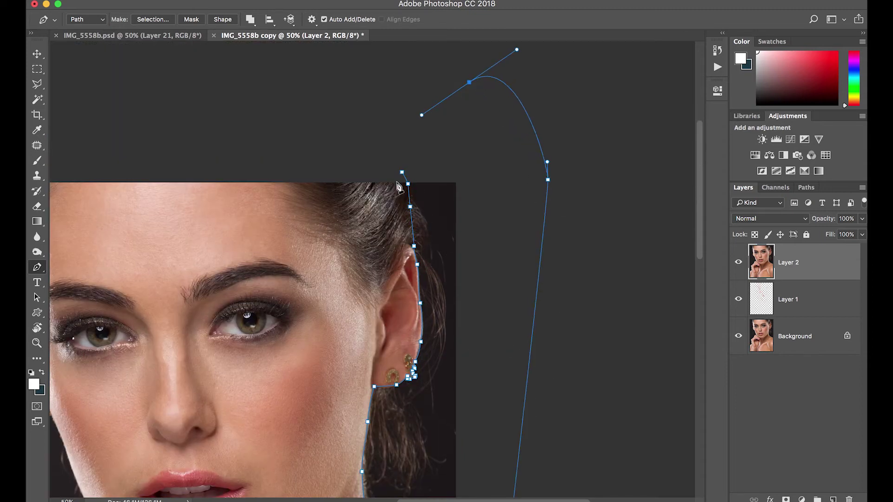
left_click(402, 172)
Convert the closed path into a new anti-aliased selection with a 3-pixel feather radius.
right_click(467, 193)
right_click(438, 242)
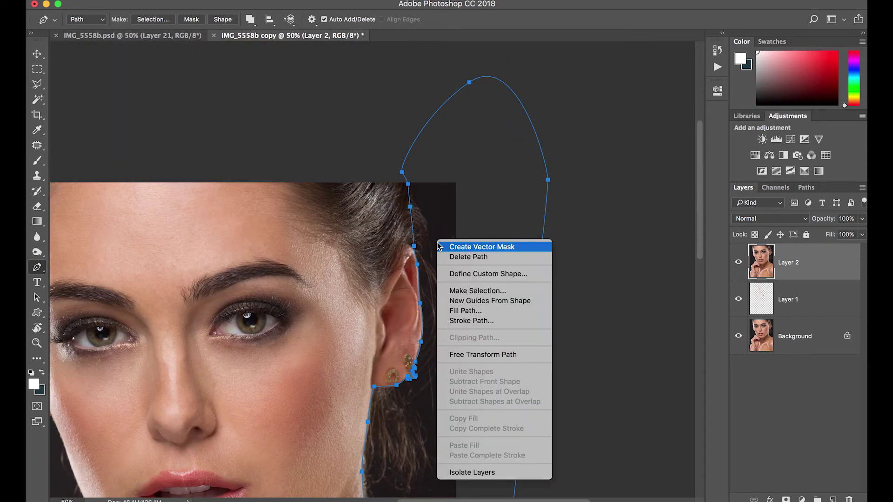
left_click(463, 292)
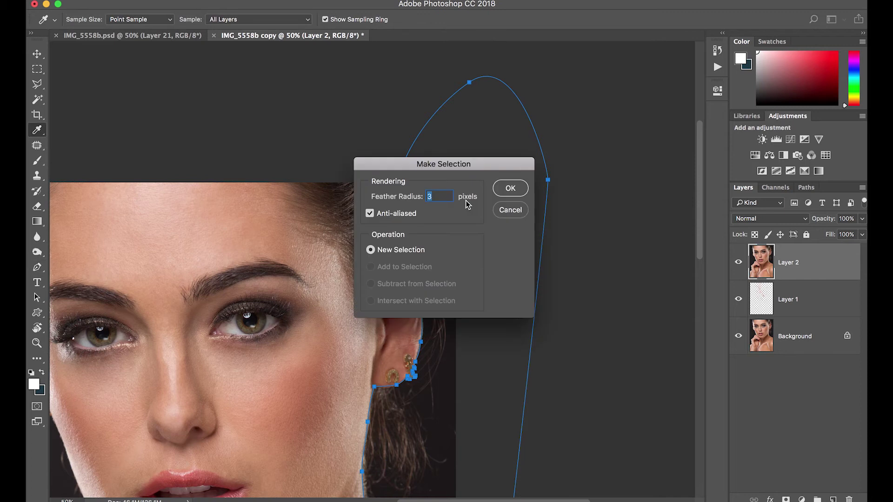
left_click(510, 189)
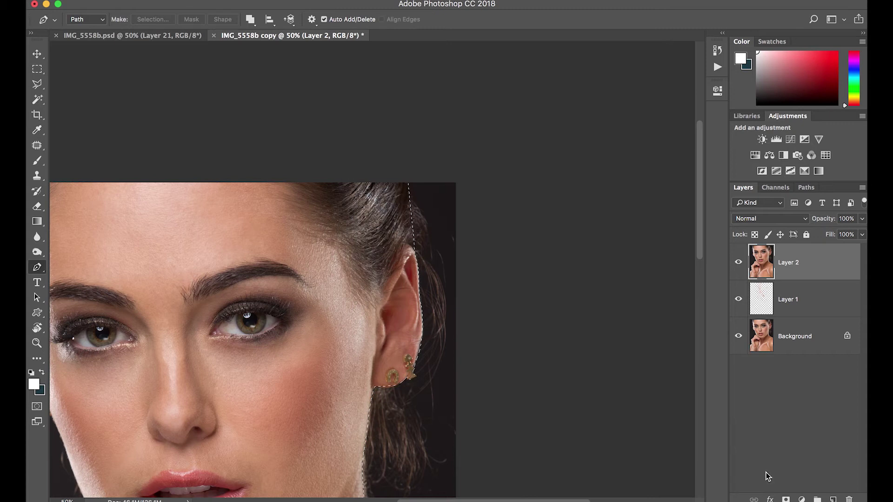
Fill the selection on a new layer with a dark color sampled from the backdrop beside the neck, and deselect.
key("super+0")
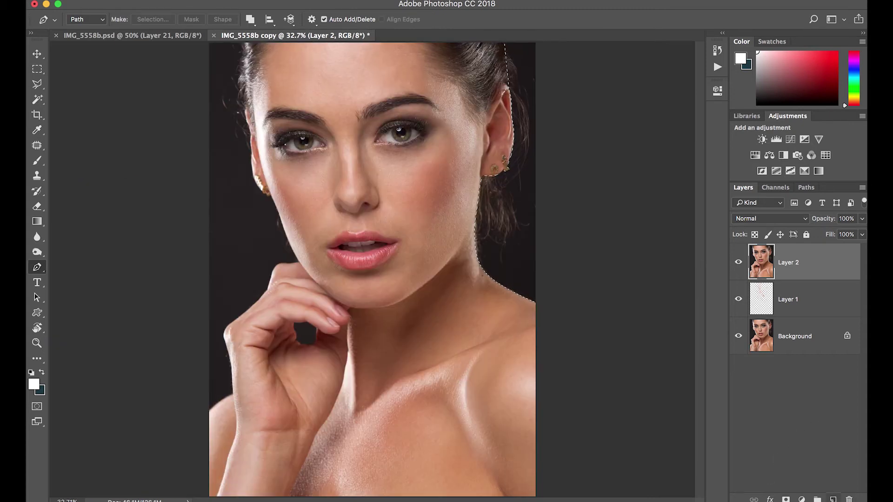
left_click(834, 499)
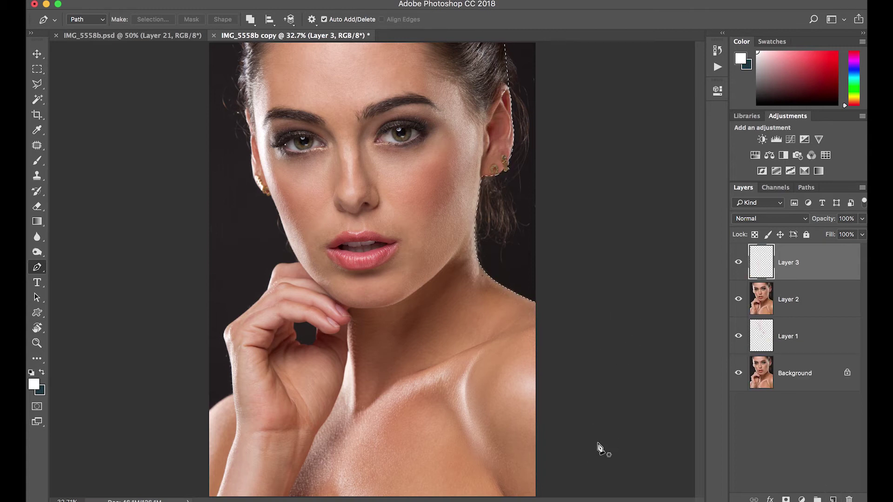
key("i")
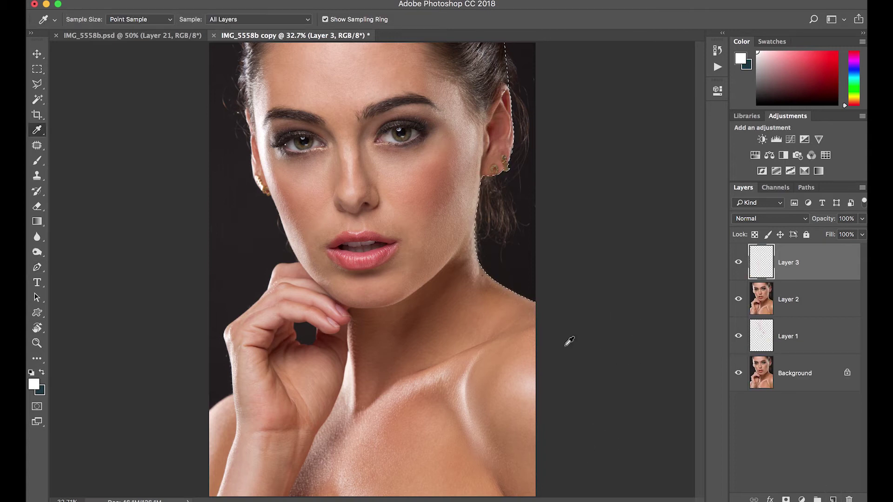
left_click(530, 265)
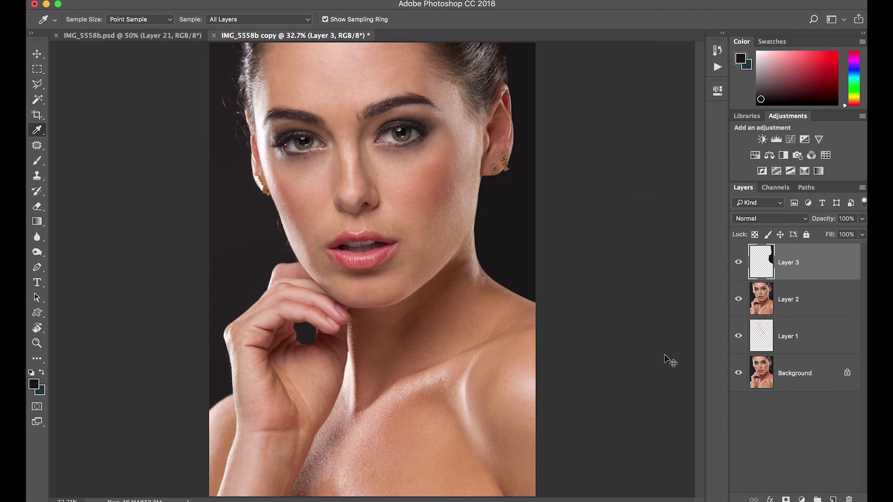
Start a second Pen path above the photo and trace the hair edge on the image's left side down to the ear.
key("super+plus")
left_click_drag(345, 254, 472, 386)
key("super+plus")
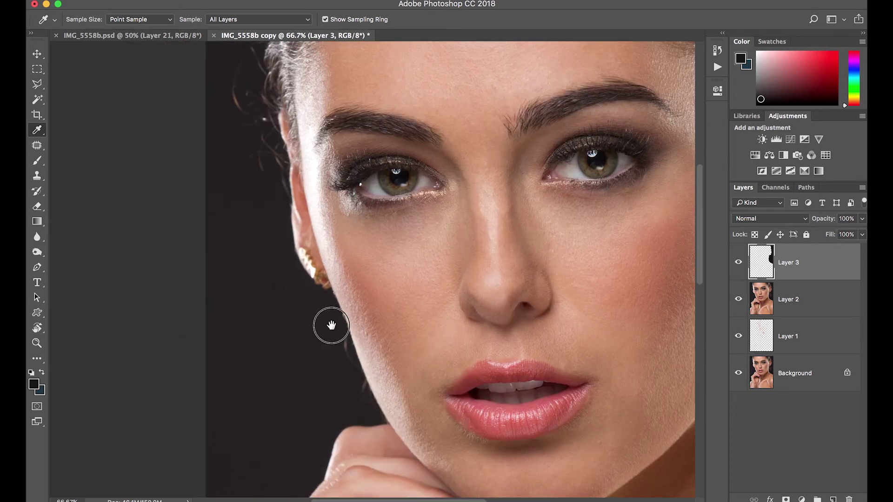
left_click_drag(330, 326, 348, 429)
key("p")
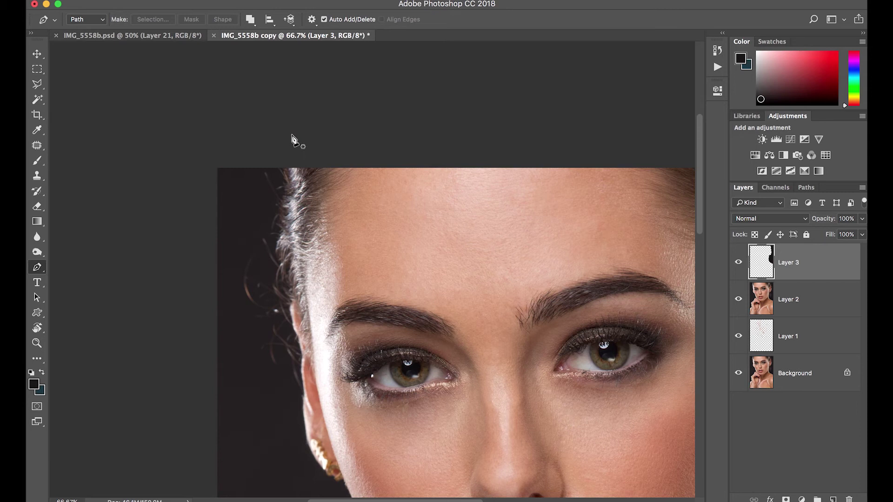
left_click_drag(291, 131, 291, 156)
left_click_drag(289, 172, 289, 183)
left_click(281, 248)
left_click(292, 286)
left_click(296, 302)
left_click(290, 307)
left_click(299, 341)
left_click(302, 365)
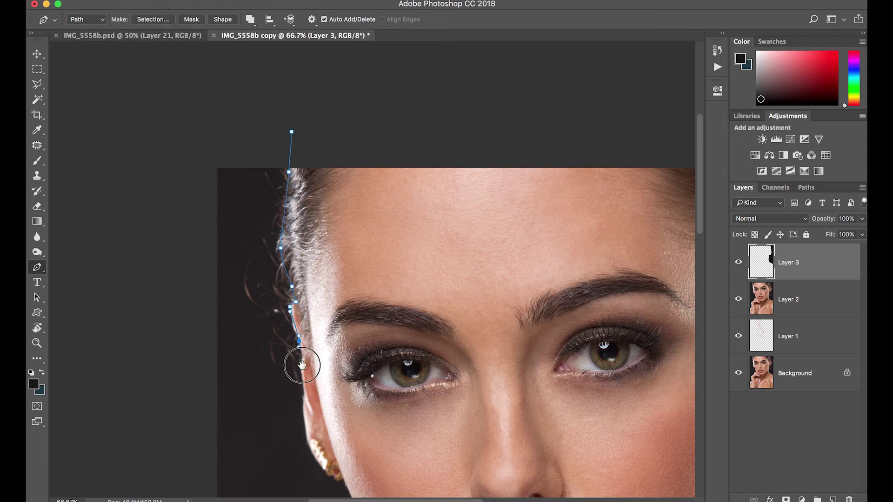
Continue the path around the left-side ear and earring and down the cheek to the raised hand.
left_click_drag(302, 364, 306, 179)
left_click(307, 228)
left_click(346, 290)
left_click(373, 357)
left_click_drag(373, 357, 377, 224)
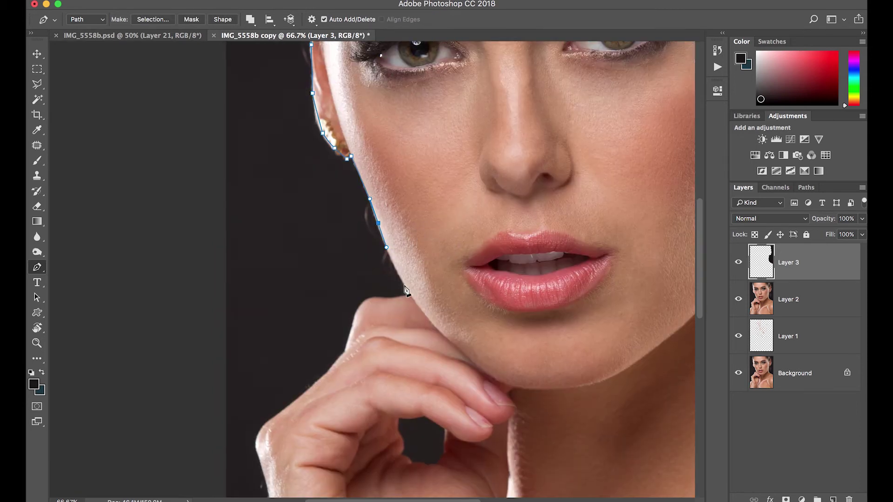
left_click_drag(405, 284, 424, 311)
Trace the path around the fingers, knuckles and wrist and along the shoulder to the photo's left edge.
left_click(382, 298)
left_click_drag(363, 299, 486, 71)
left_click(350, 330)
left_click(344, 352)
left_click_drag(408, 178, 364, 240)
left_click(375, 273)
left_click_drag(380, 315, 382, 337)
left_click(382, 348)
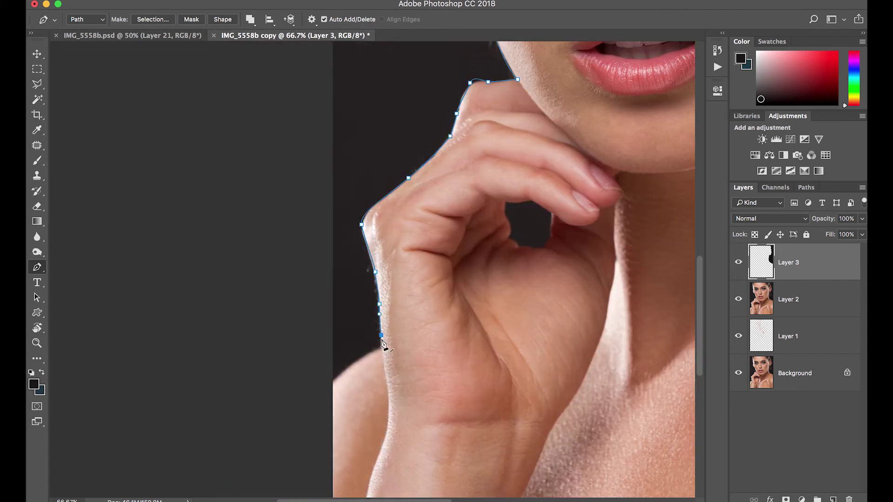
left_click(354, 369)
left_click(317, 408)
Carry the left-side path up outside the canvas and close it at its starting point.
left_click_drag(278, 115, 278, 70)
left_click_drag(290, 47, 270, 466)
left_click_drag(284, 145, 284, 120)
left_click_drag(284, 121, 265, 264)
left_click_drag(307, 155, 343, 156)
left_click(365, 168)
Turn the left-side path into a new anti-aliased selection with a feather radius of 3 pixels.
key("super+minus")
key("super+minus")
key("super+minus")
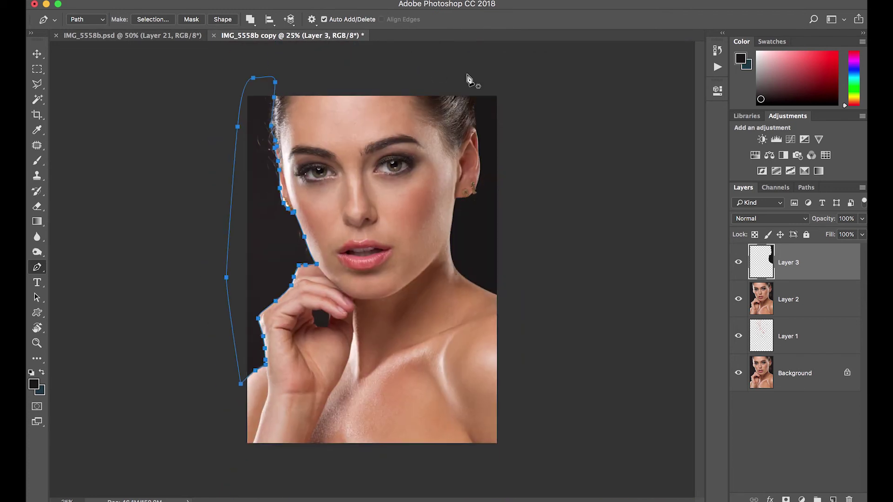
right_click(264, 242)
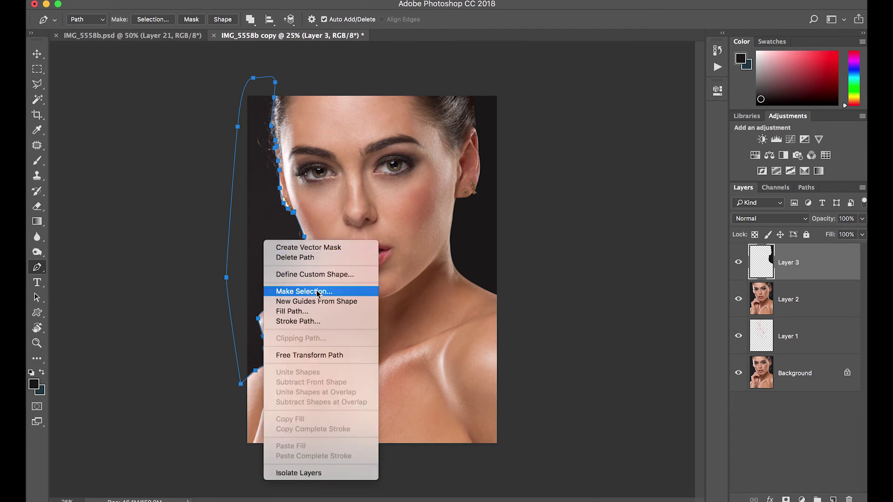
left_click(317, 292)
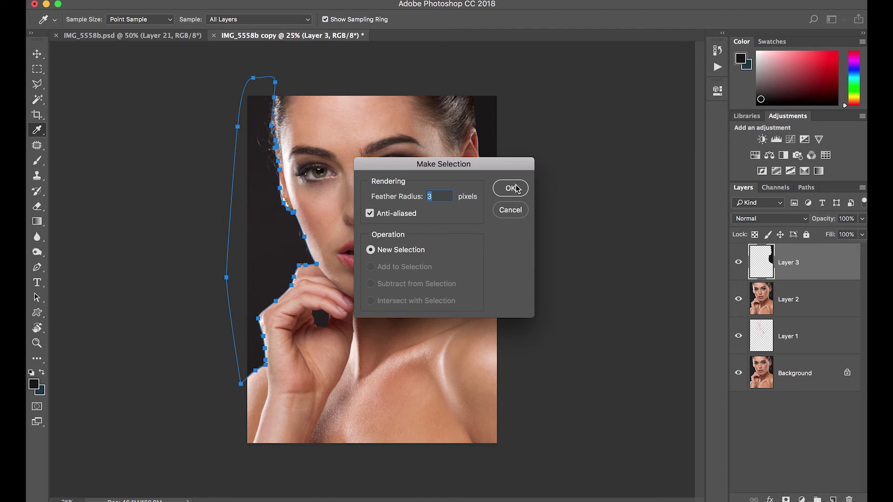
left_click(513, 188)
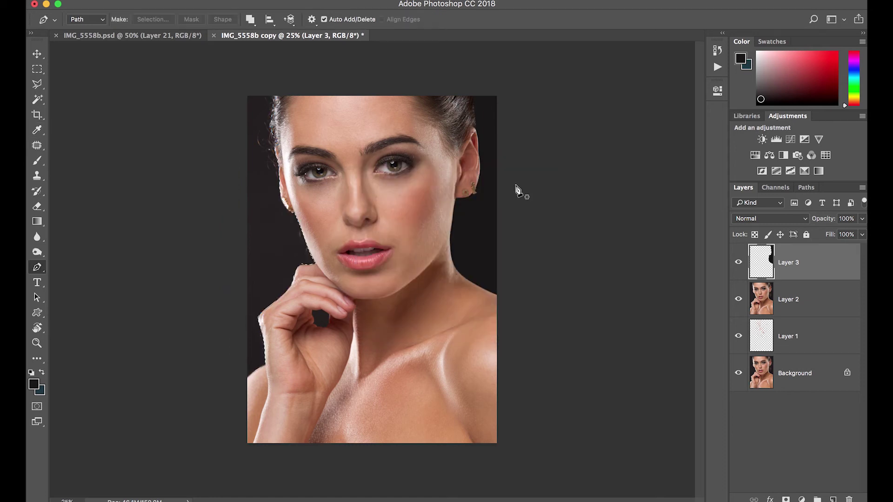
Sample the dark backdrop beside the cheek, fill the left-side selection with it on Layer 3, and deselect.
key("i")
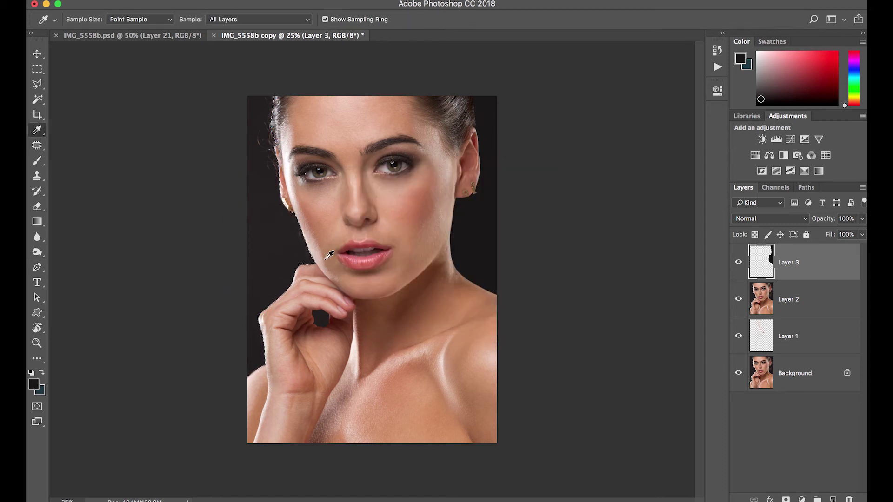
left_click(279, 239)
key("alt+BackSpace")
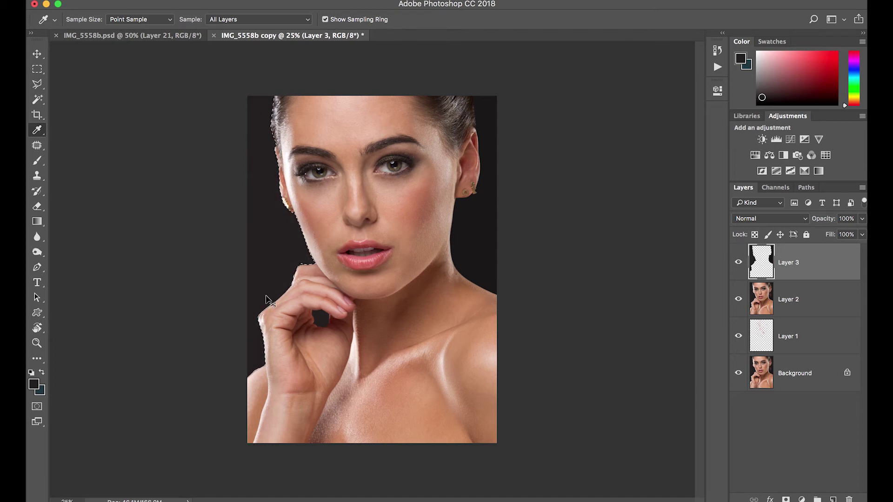
key("super+d")
Compare the portrait with and without the stray-hair cleanup by toggling Layer 3's visibility, leaving the layer shown.
key("super+equal")
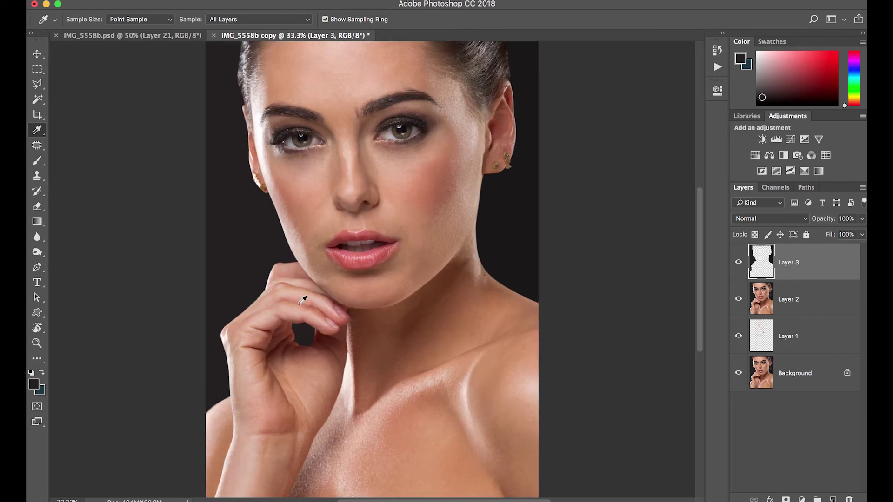
left_click_drag(171, 288, 183, 435)
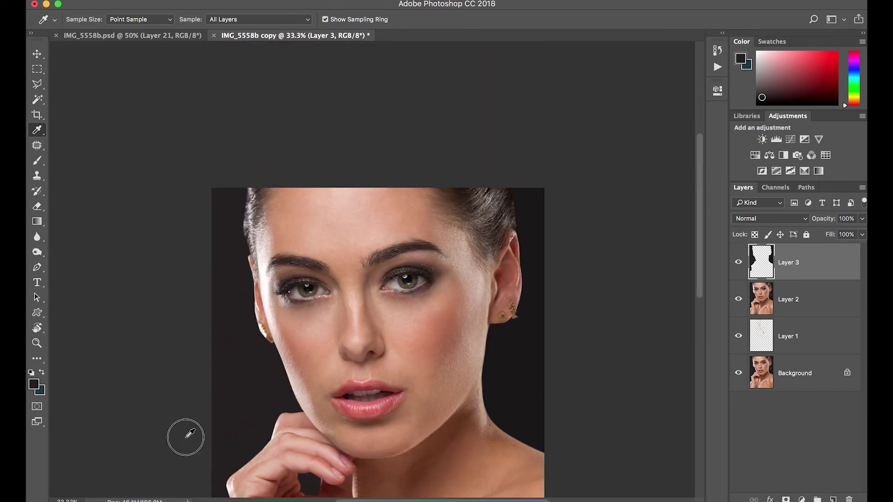
left_click(738, 263)
left_click(738, 264)
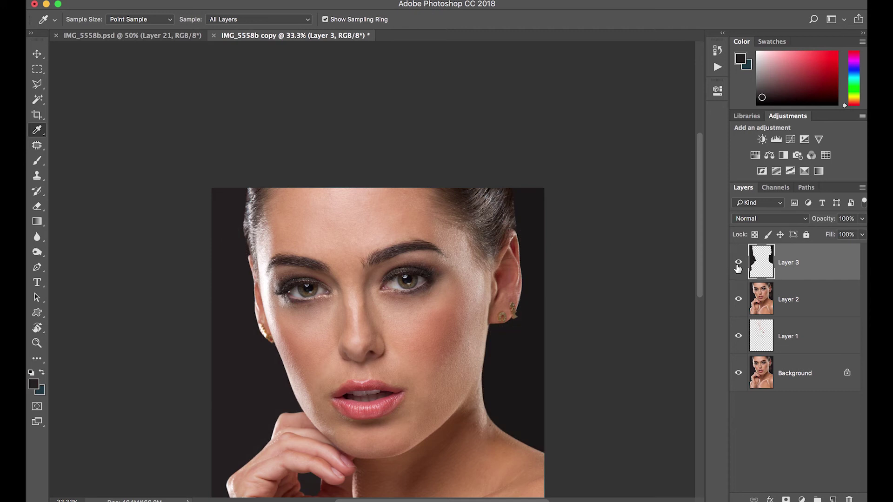
left_click(738, 264)
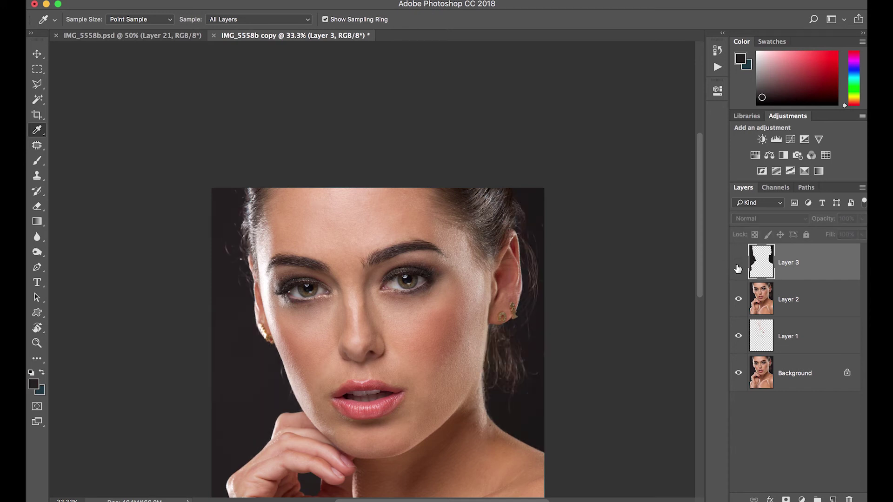
left_click(738, 265)
left_click(739, 266)
left_click(739, 267)
left_click(739, 267)
left_click(738, 268)
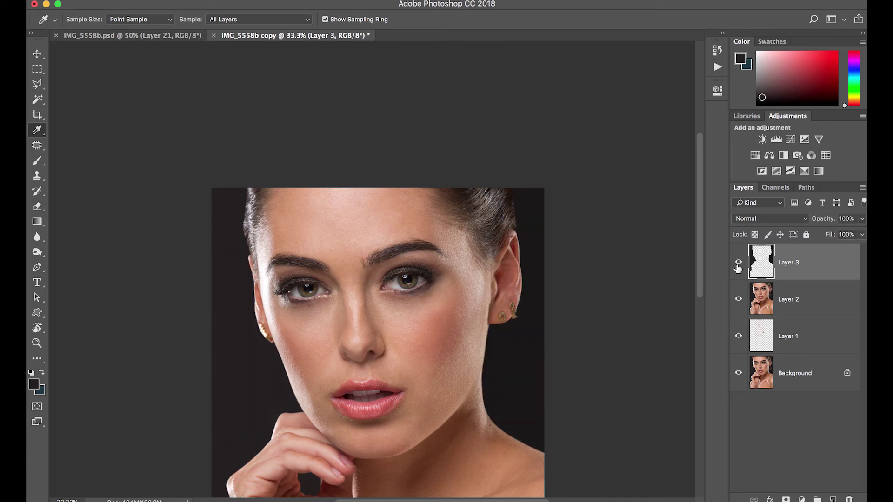
Start a Pen path at the inner end of the right-side eyebrow and trace its upper edge towards the tail.
key("super+minus")
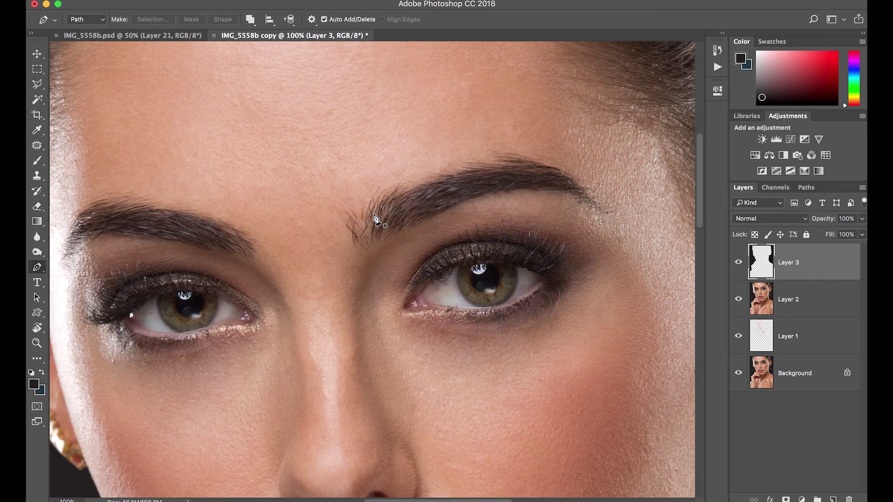
left_click(358, 245)
left_click_drag(358, 244, 360, 230)
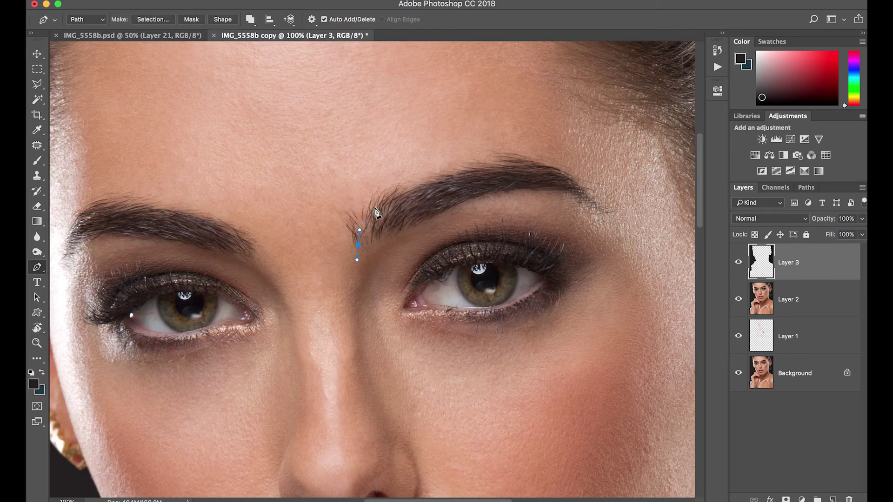
left_click_drag(383, 202, 399, 191)
left_click_drag(484, 168, 571, 169)
left_click(578, 180)
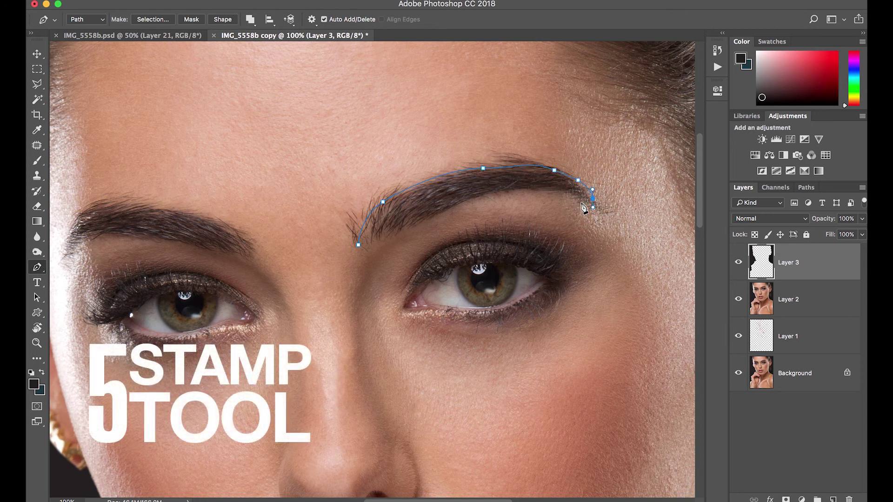
Round the eyebrow's tail, trace its lower edge back to the inner end, and close the path at its starting point.
left_click(593, 199)
left_click(583, 200)
left_click_drag(554, 188, 536, 187)
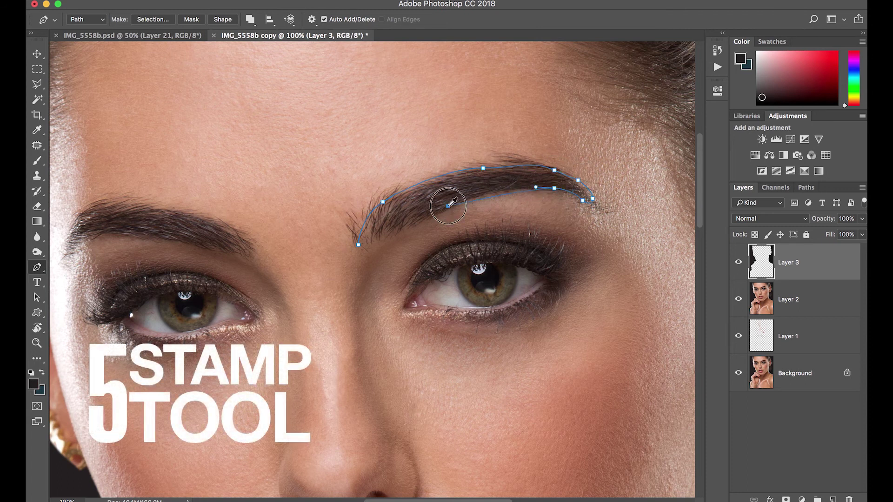
left_click_drag(448, 206, 387, 238)
left_click(359, 246)
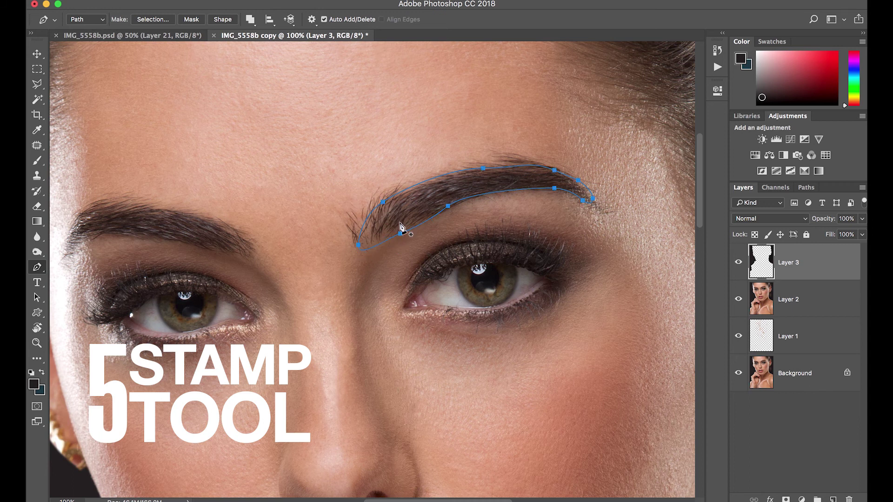
Add a vector mask to Layer 3 from the closed eyebrow path.
right_click(397, 220)
left_click(421, 226)
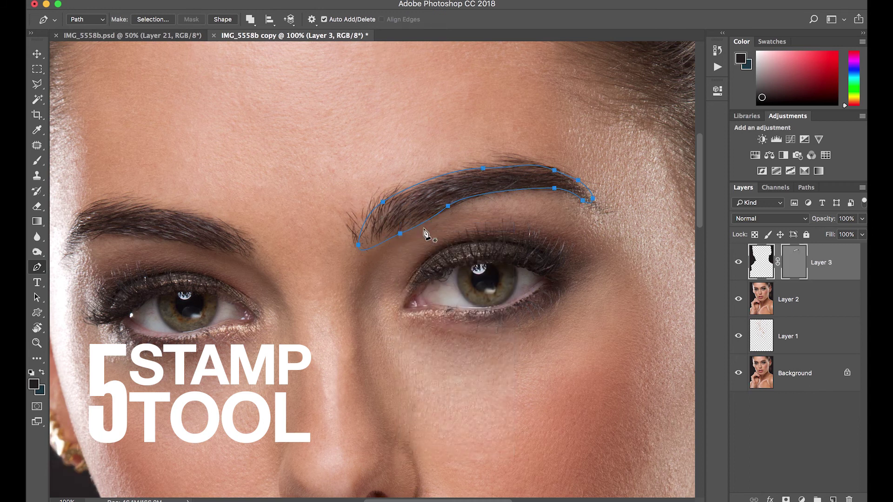
Turn the eyebrow path into a new anti-aliased selection with a feather radius of 3 pixels, and invert it to cover the surrounding area.
right_click(412, 201)
left_click(438, 254)
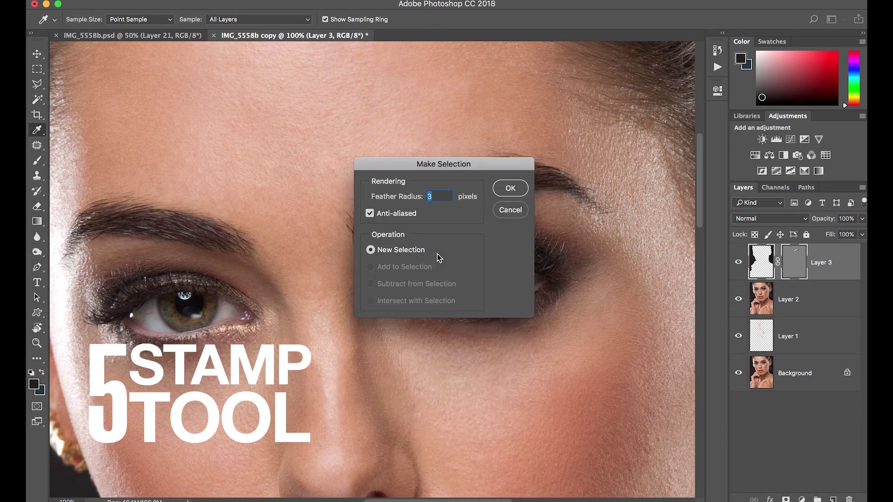
left_click(510, 188)
key("super+minus")
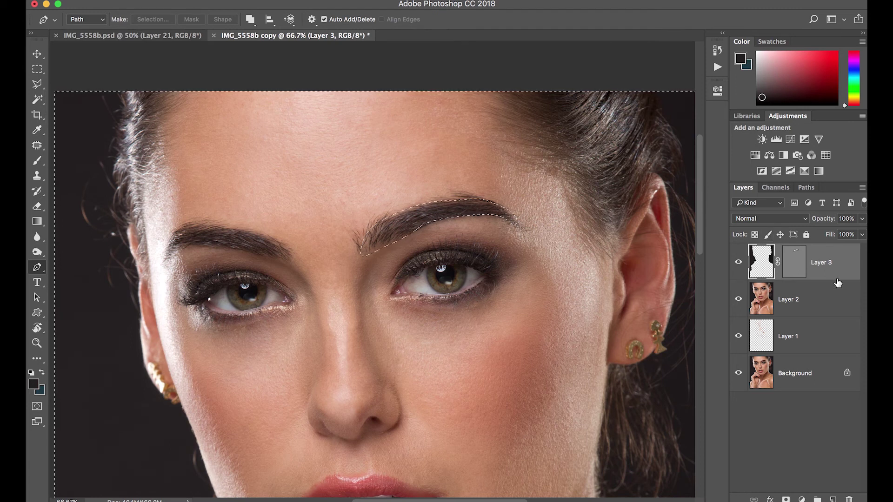
Create a new layer above Layer 3 and set the Clone Stamp tool to 75% opacity with a 175-pixel brush.
left_click(833, 498)
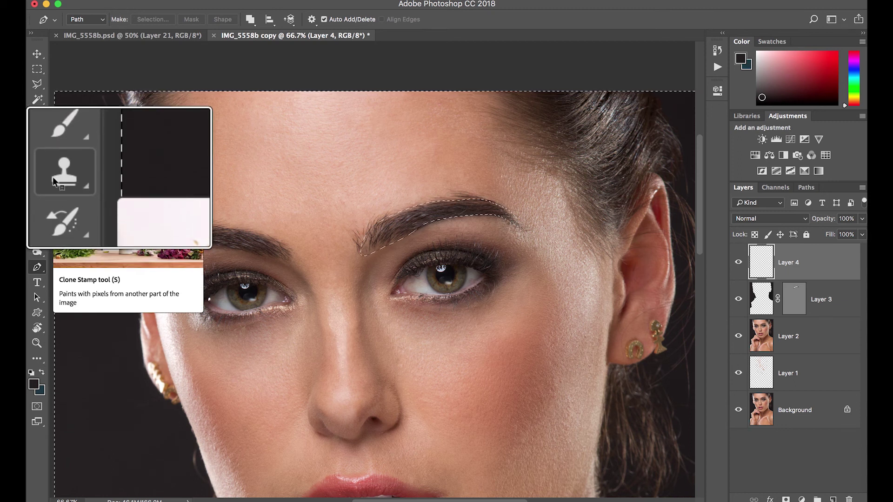
left_click(37, 180)
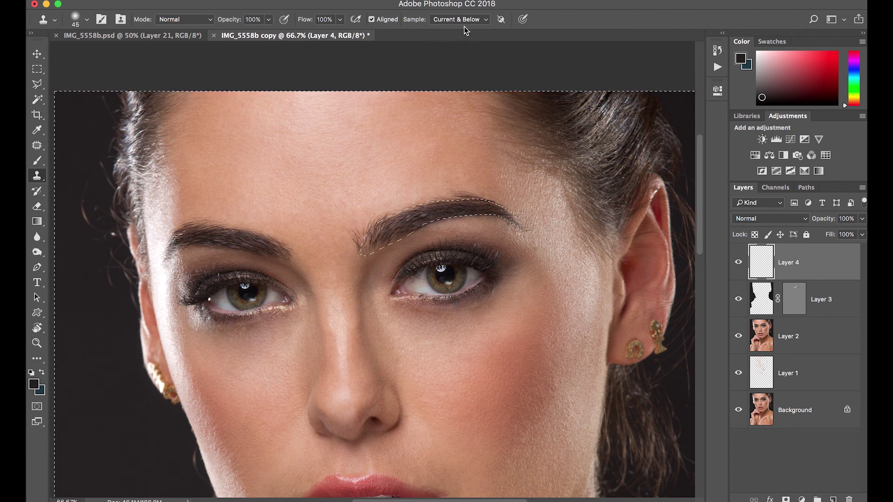
left_click(269, 19)
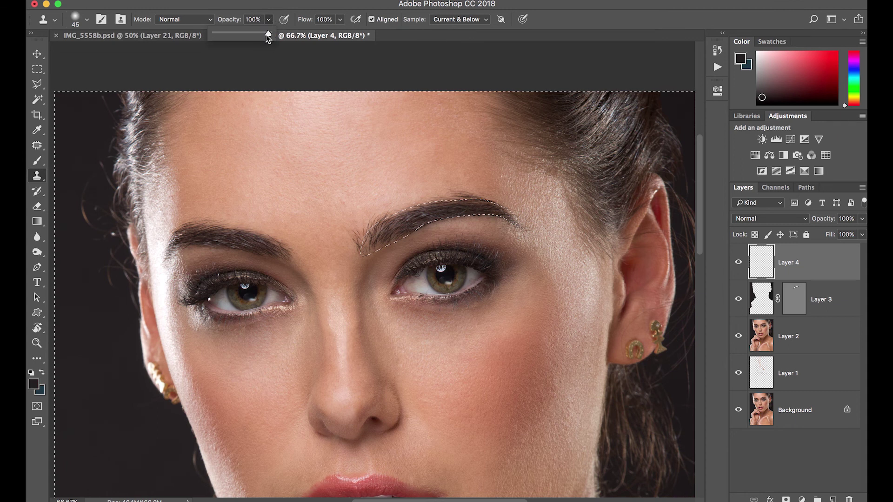
left_click_drag(270, 36, 255, 40)
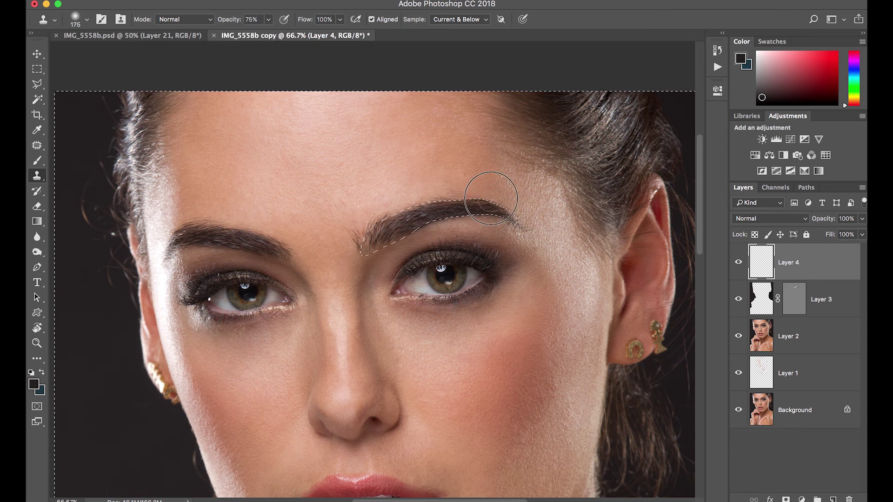
Clone clean skin over the stray hairs around the right-side eyebrow on the new layer, and compare by toggling that layer's visibility.
mouse_move(491, 199)
left_mouse_down()
mouse_move(450, 179)
mouse_move(354, 233)
left_mouse_up()
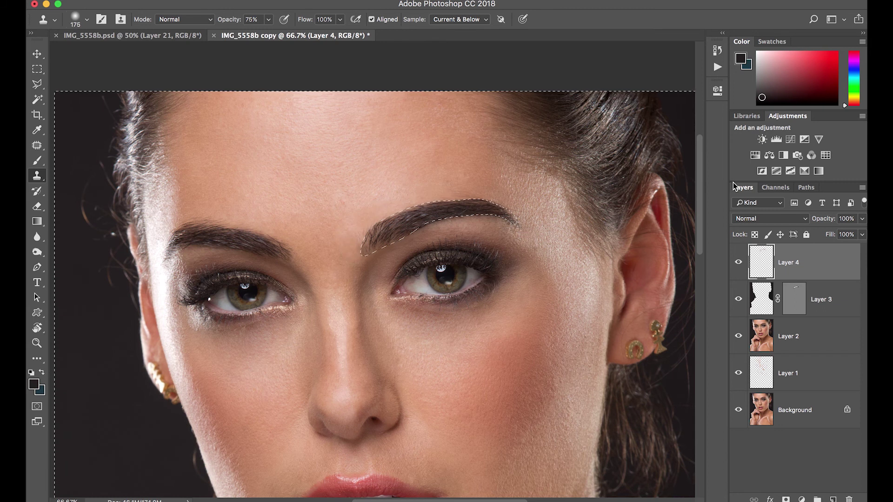
left_click(738, 264)
left_click(737, 263)
key("super+plus")
left_click_drag(175, 216, 321, 264)
key("p")
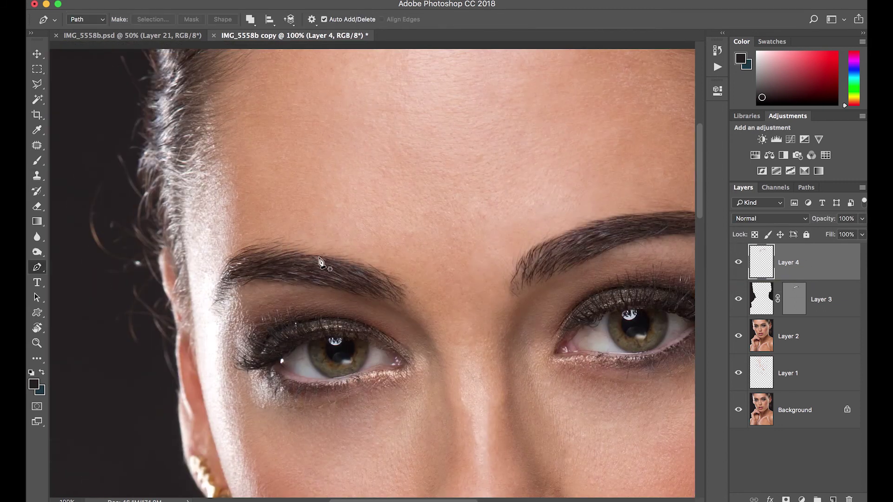
Switch to the IMG_5558b.psd document and group all layers from Layer 13 up to Layer 25.
left_click(133, 35)
left_click_drag(574, 245, 635, 364)
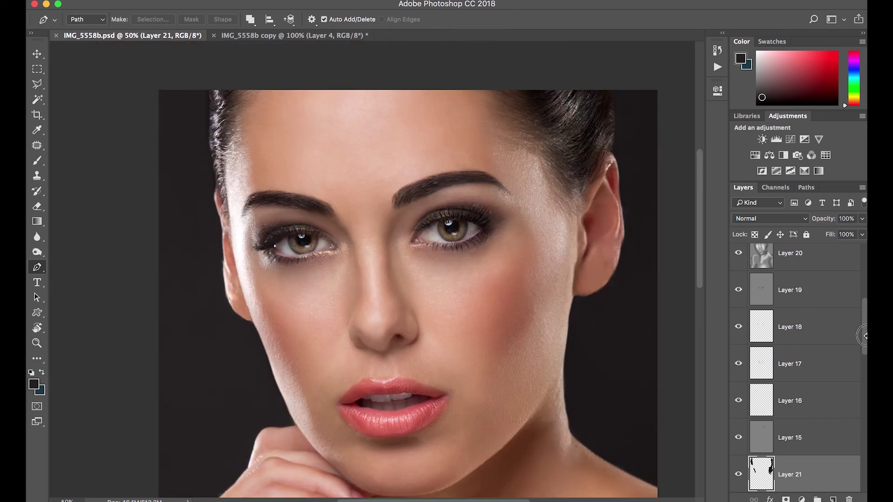
scroll(826, 471, "up", 5)
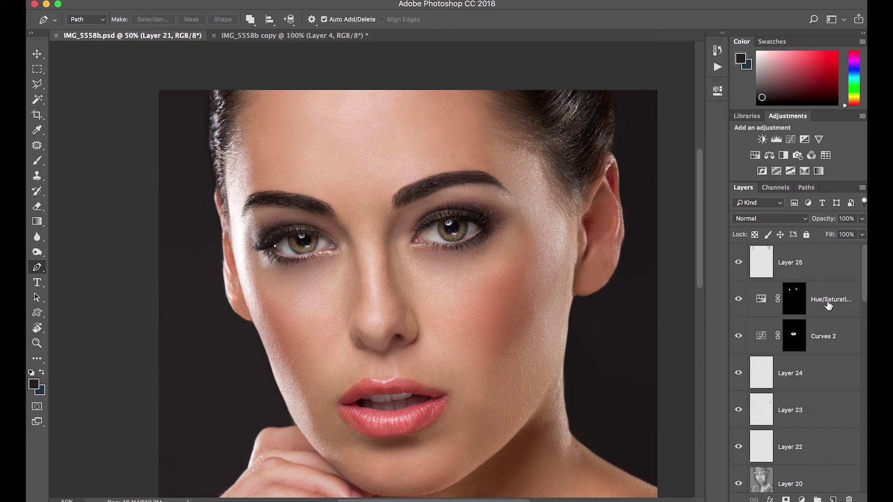
scroll(830, 327, "down", 6)
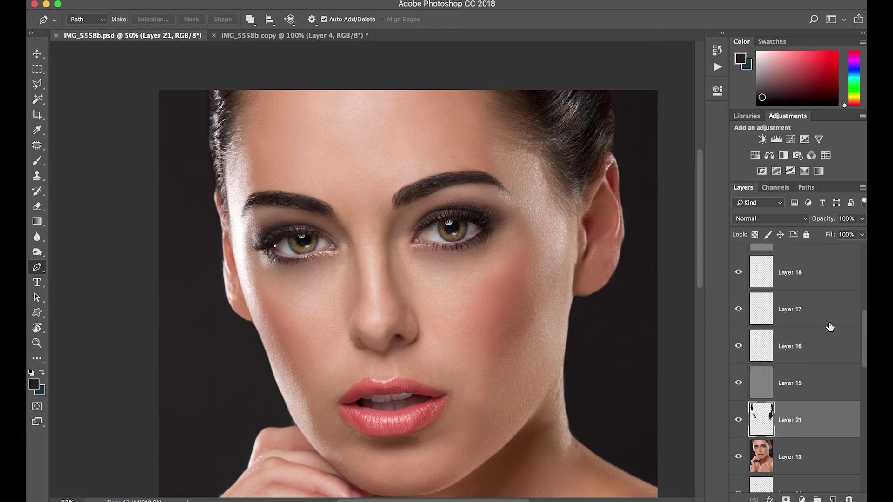
left_click(825, 465)
scroll(823, 437, "up", 5)
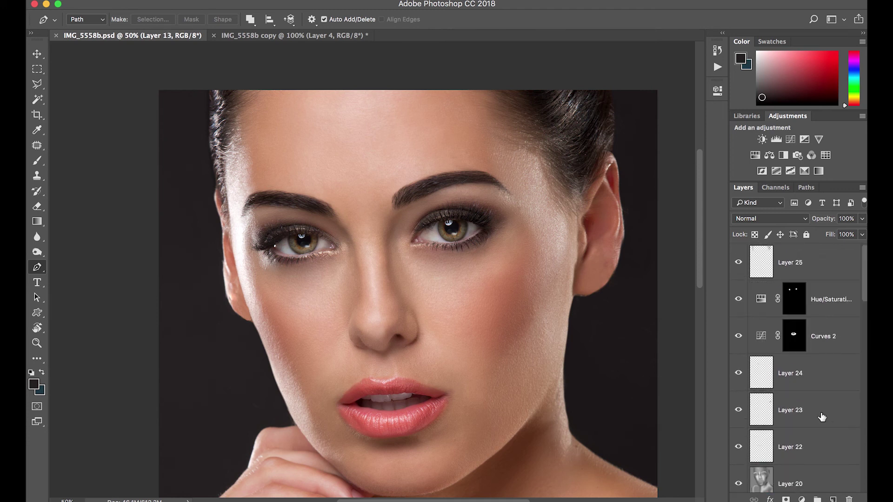
left_click(812, 259, "shift")
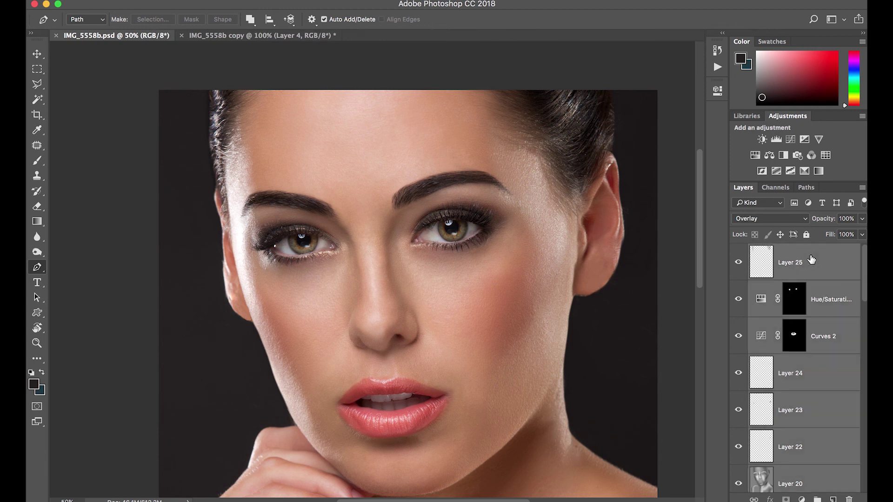
key("super+g")
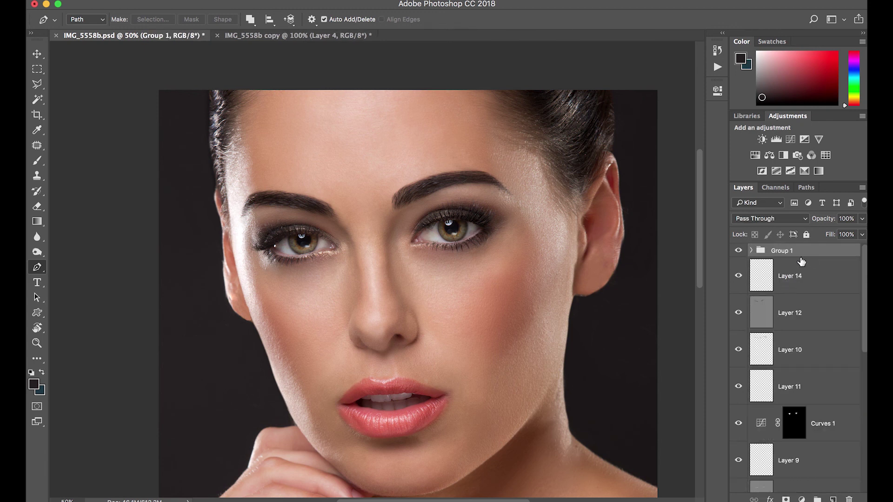